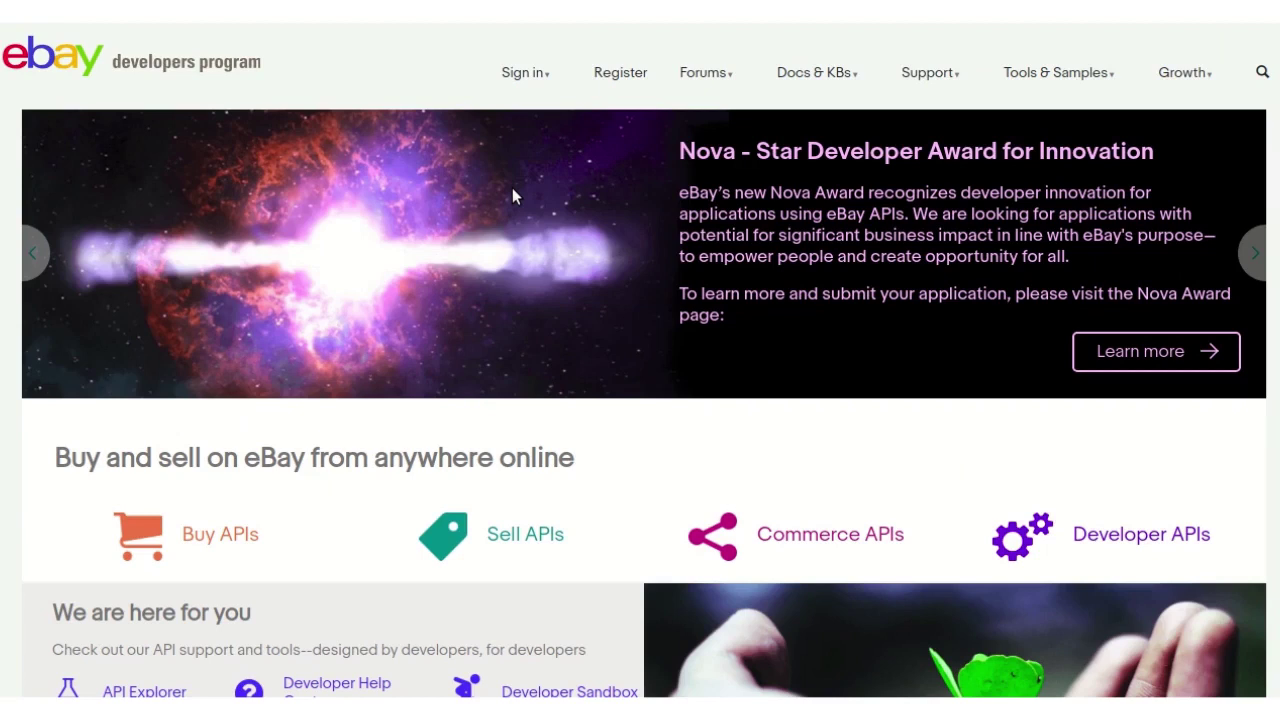
- Go to the eBay Developers Program registration page and switch to its Sign In tab
left_click(616, 84)
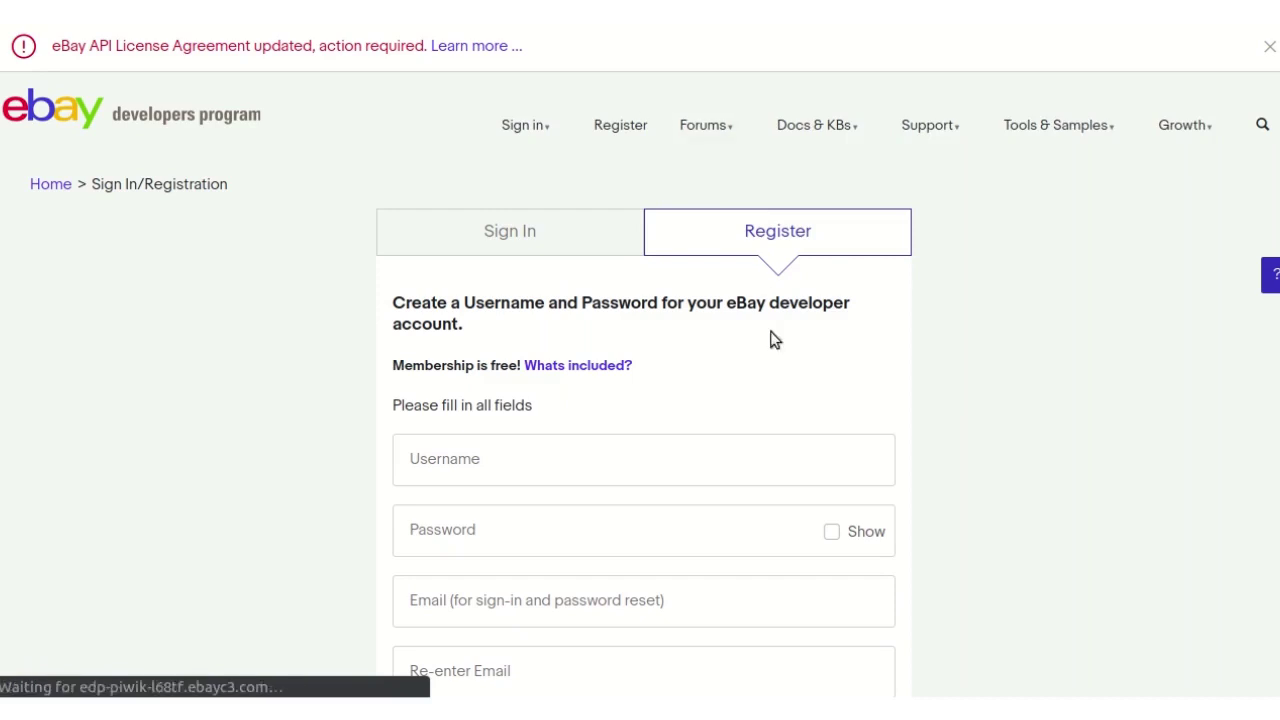
scroll(771, 363, "down", 3)
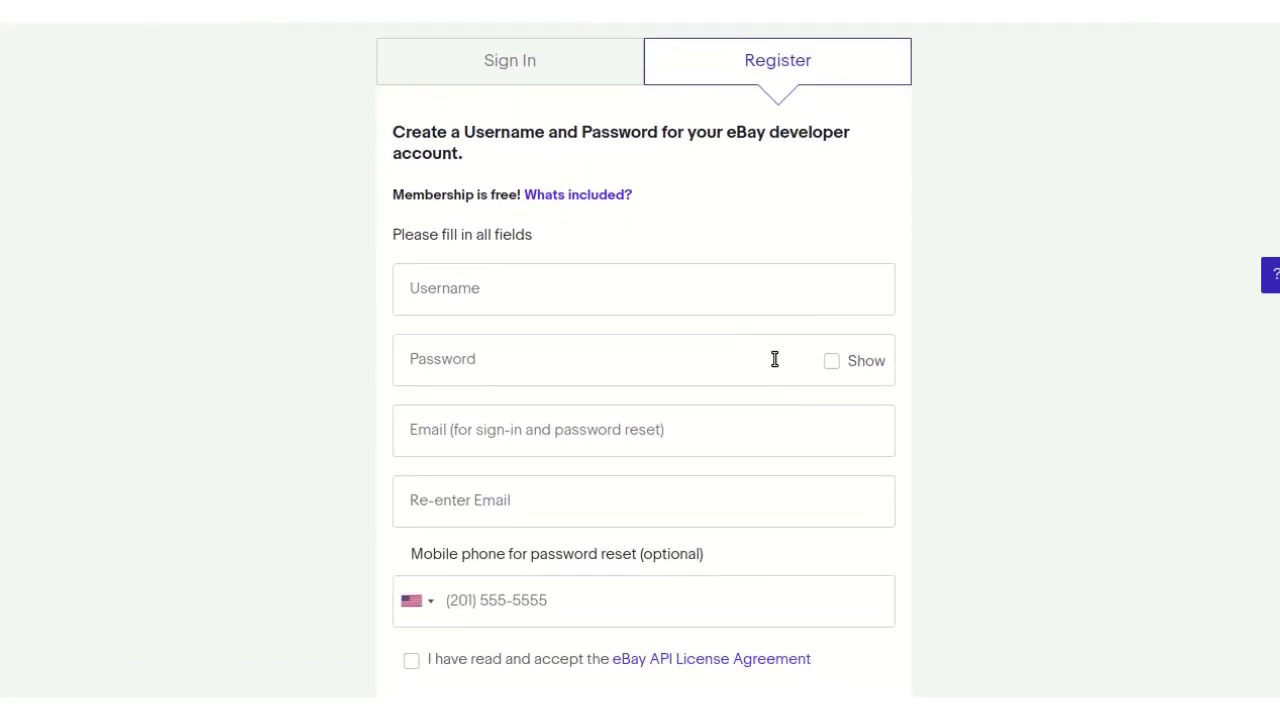
scroll(774, 359, "down", 6)
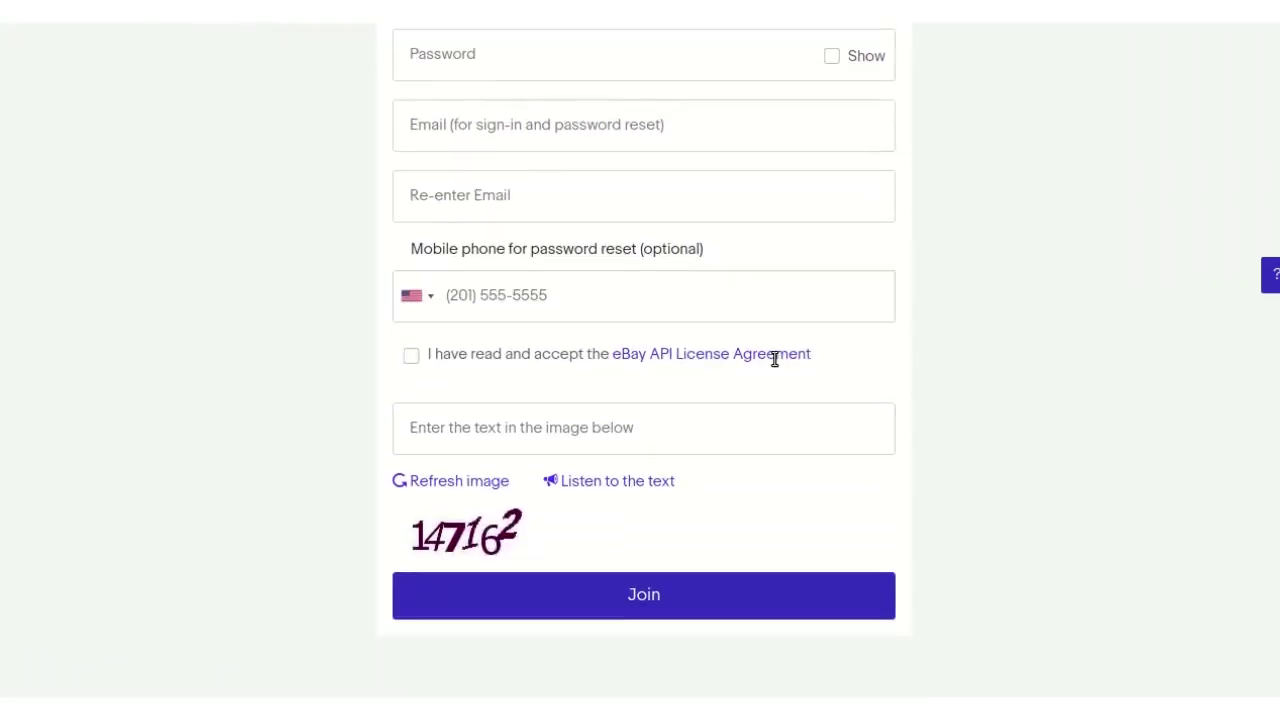
scroll(774, 359, "up", 5)
scroll(774, 359, "up", 2)
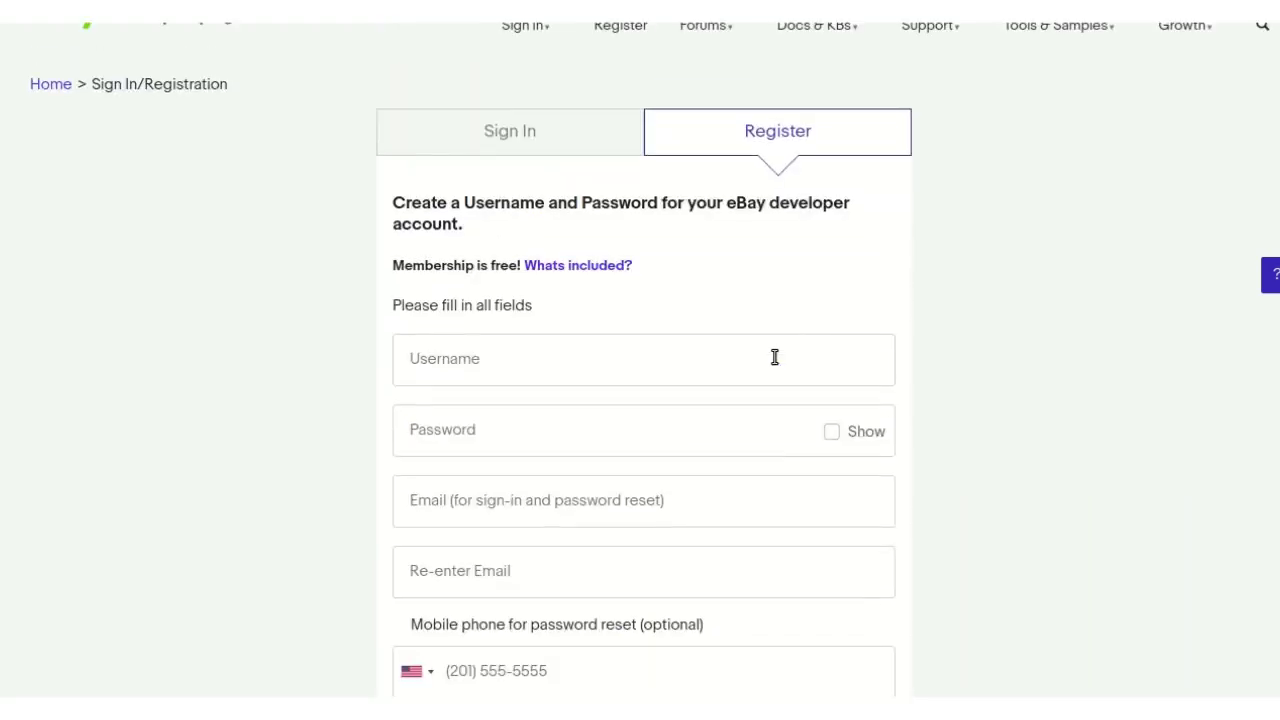
left_click(509, 145)
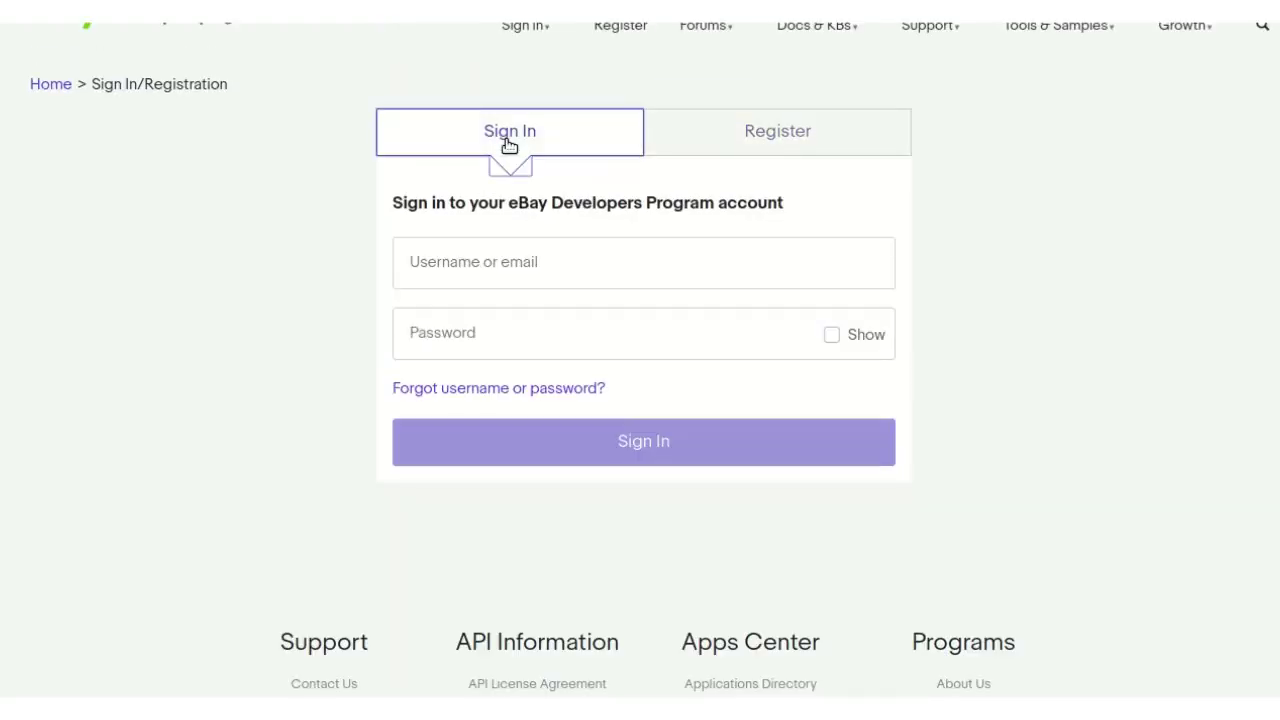
- Sign in with the developer account e-mail and password to reach the Sandbox Application Keys
left_click(577, 266)
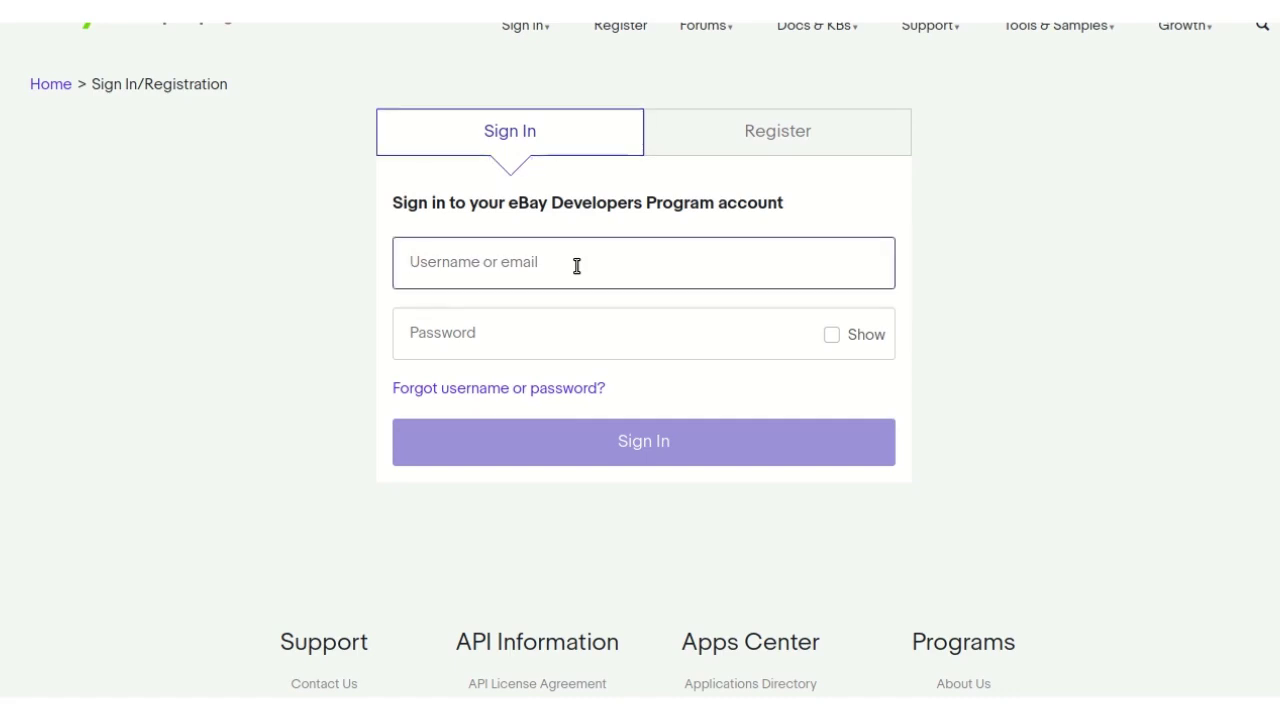
key("ctrl+v")
left_click(555, 351)
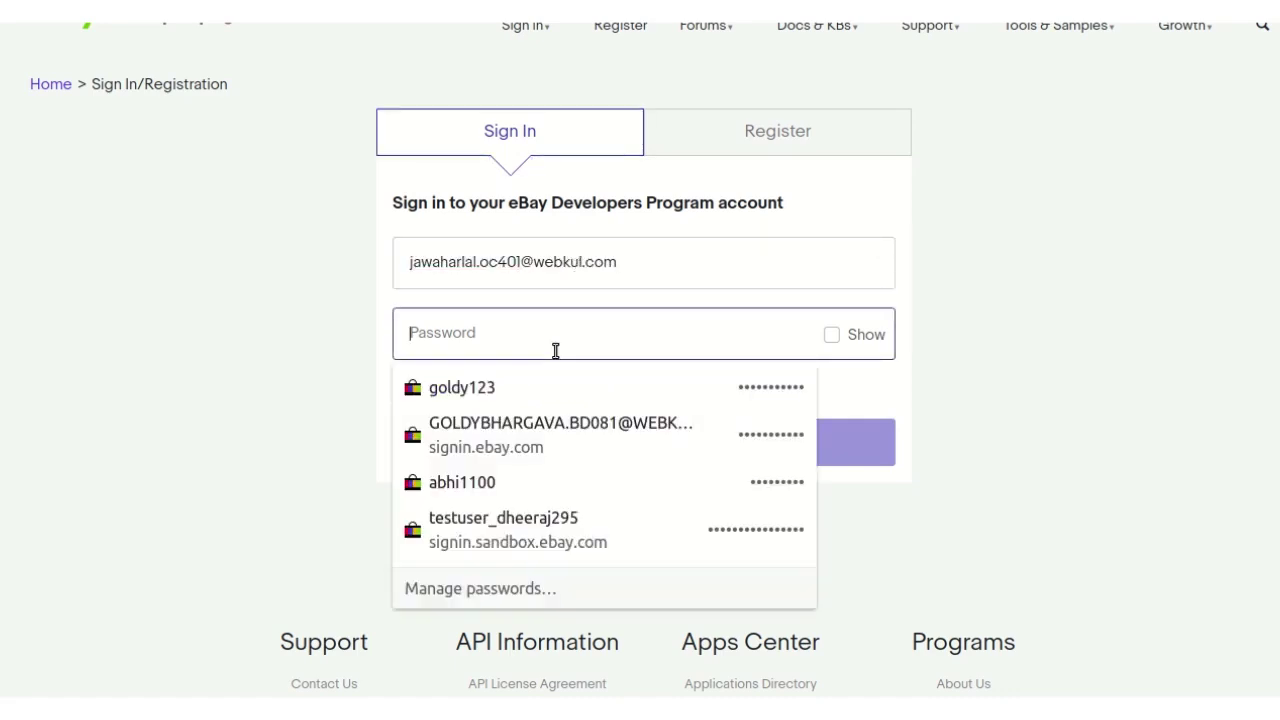
type("••••••")
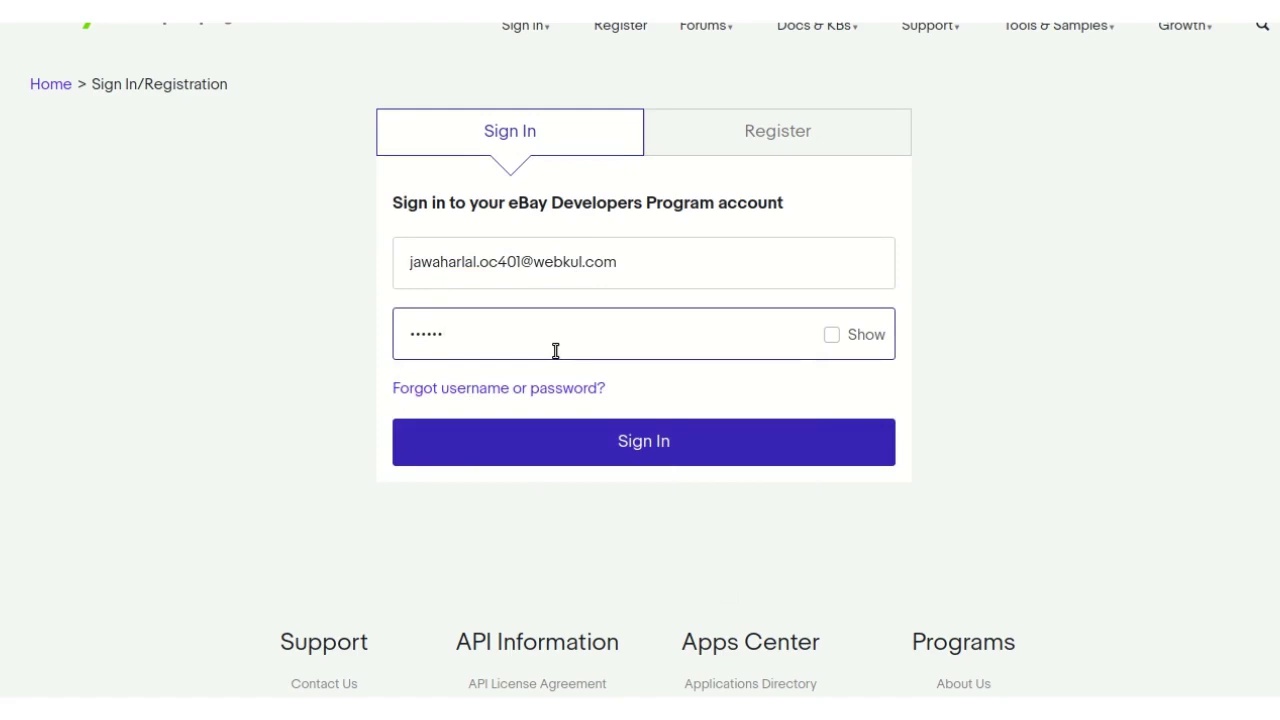
type("••••")
left_click(678, 438)
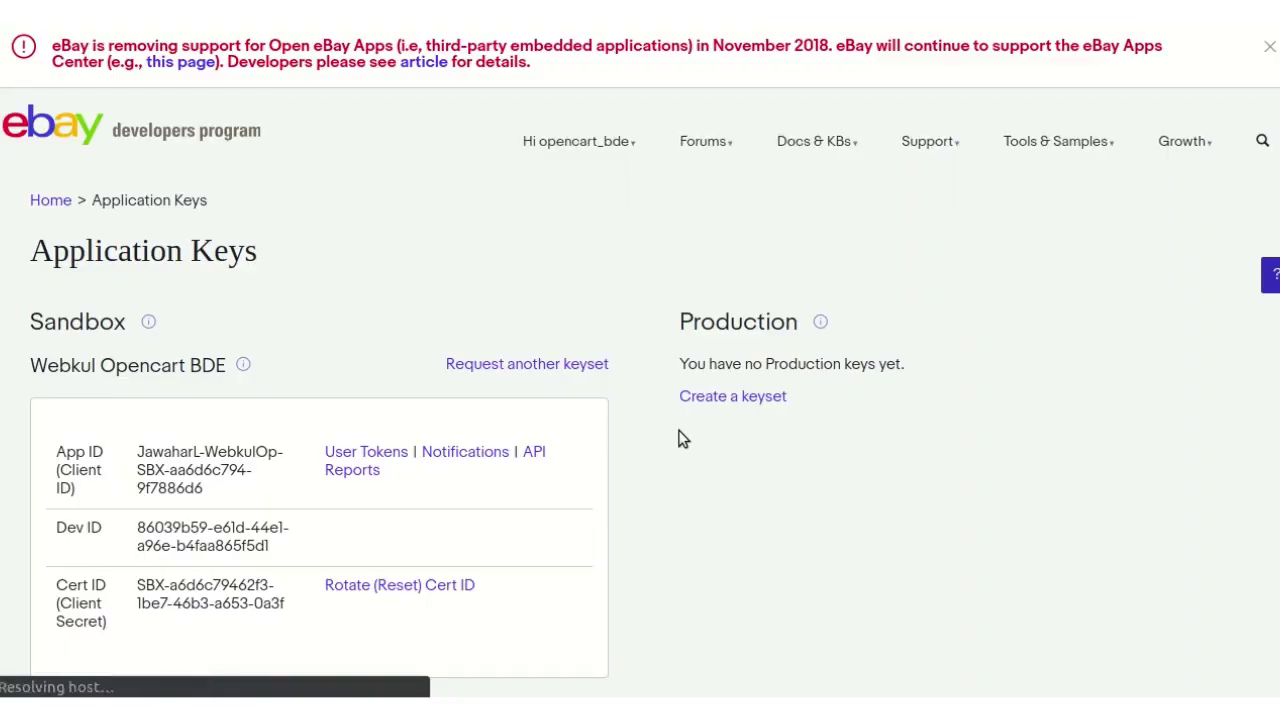
- Bring up User Tokens for the Webkul Opencart BDE sandbox App ID
scroll(595, 302, "down", 3)
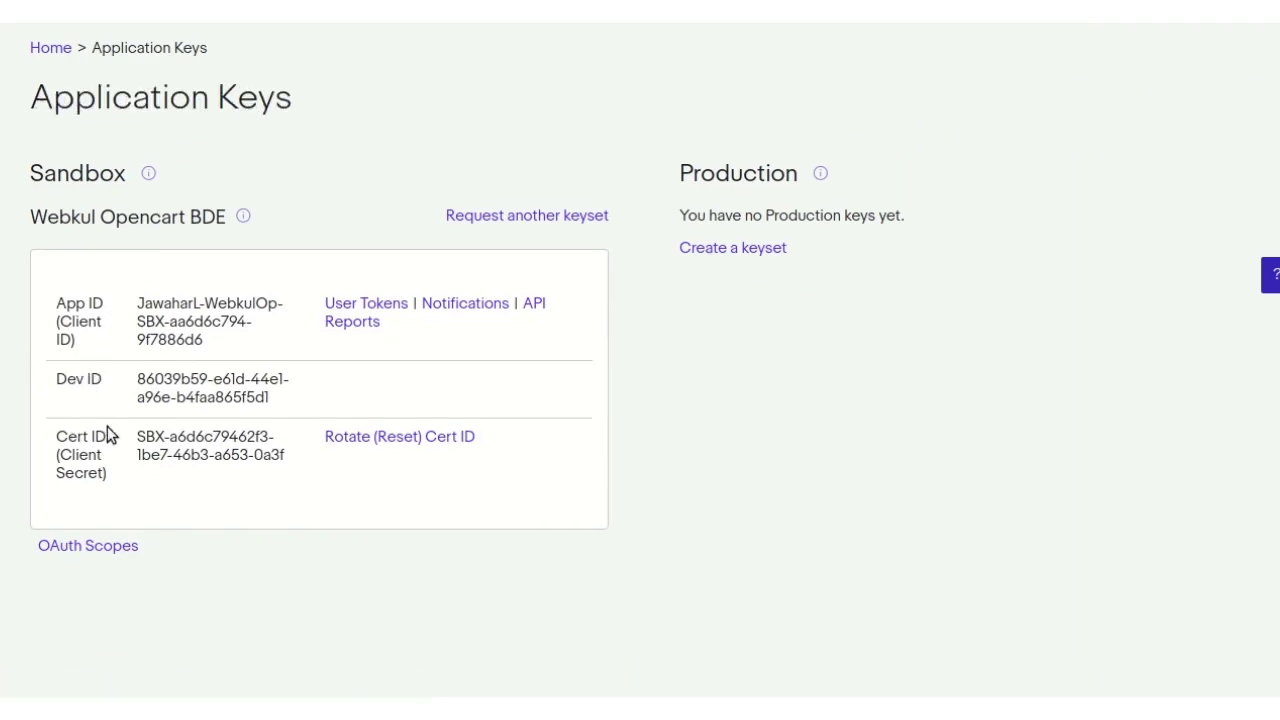
left_click(352, 306)
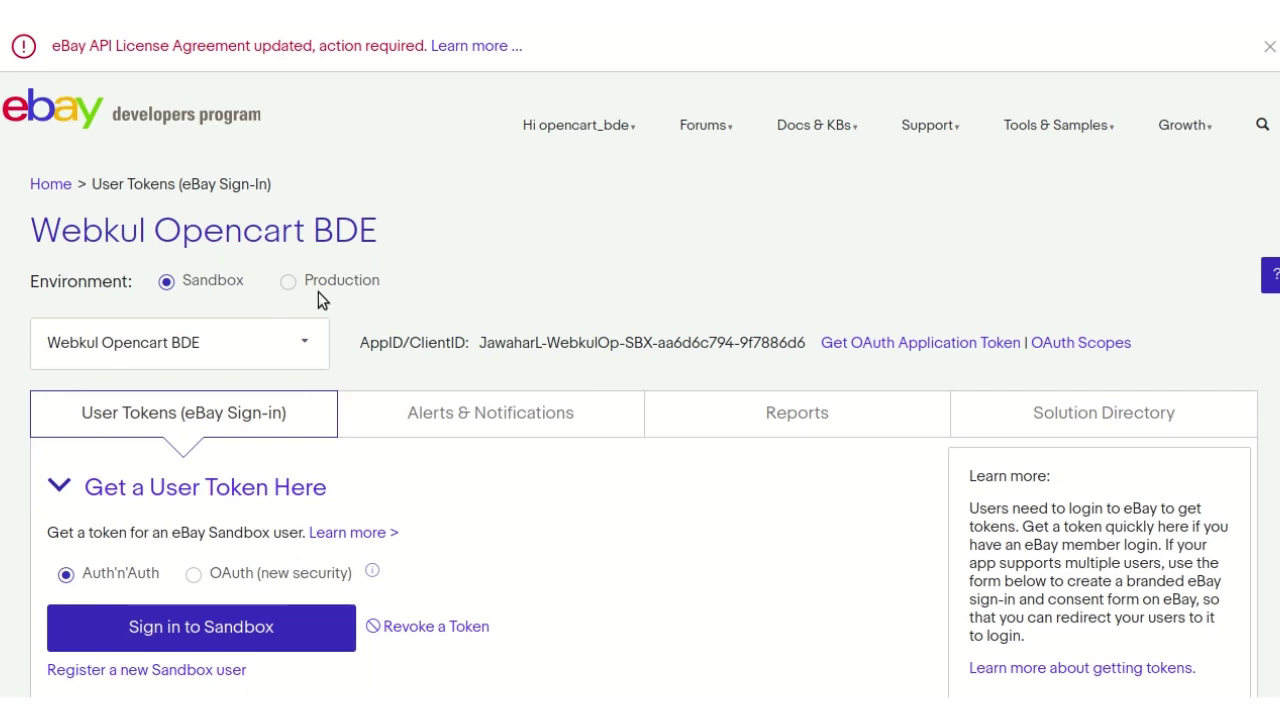
- Sign in to the eBay sandbox with the test user's e-mail and password, and agree to grant access
scroll(318, 292, "down", 2)
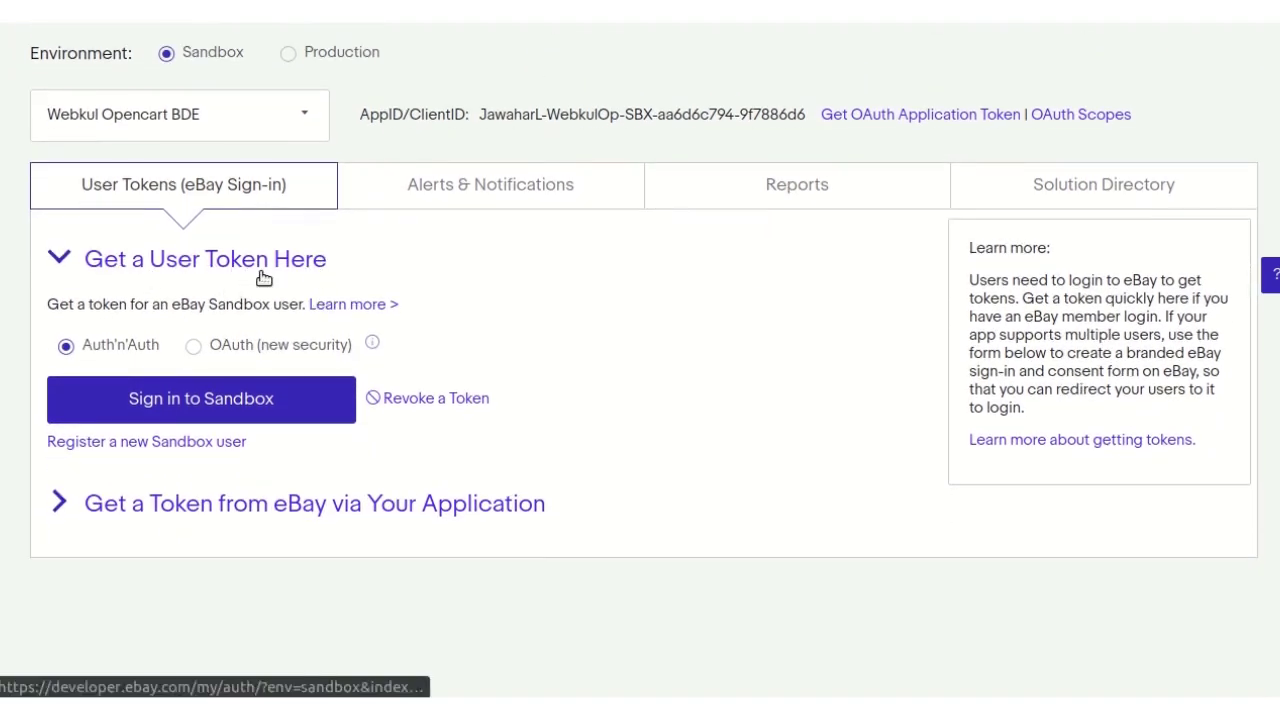
left_click(232, 403)
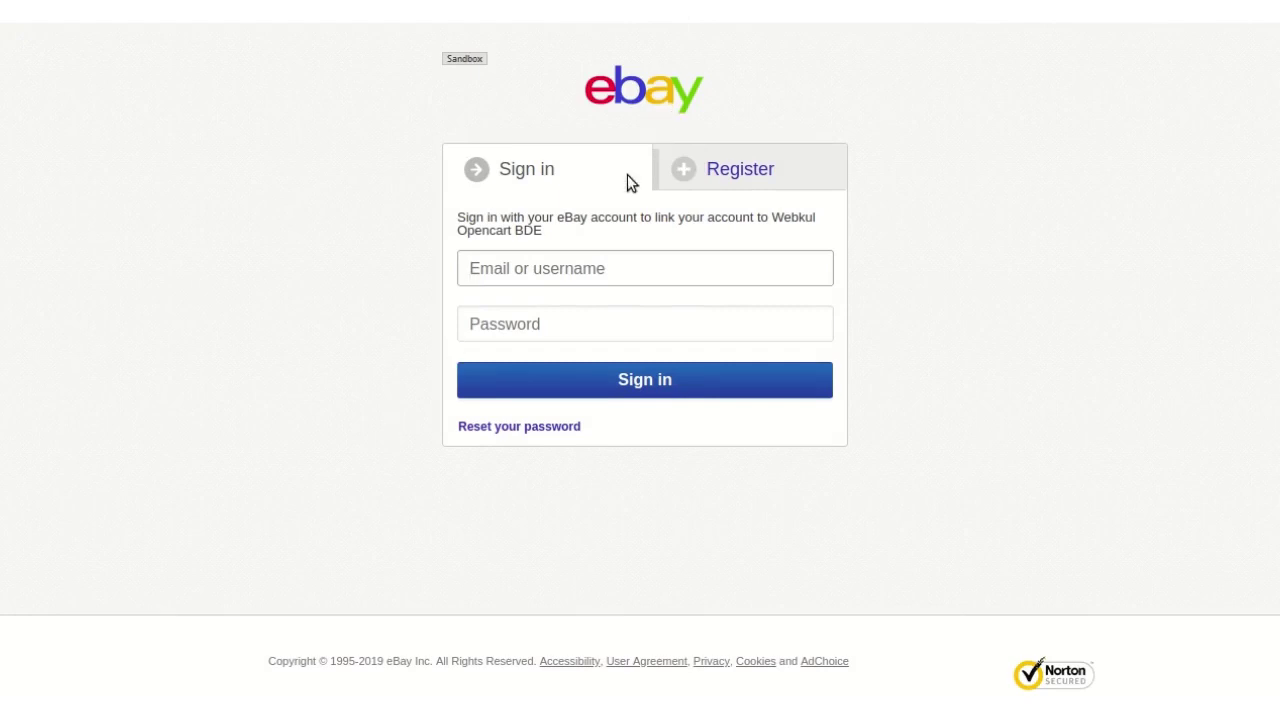
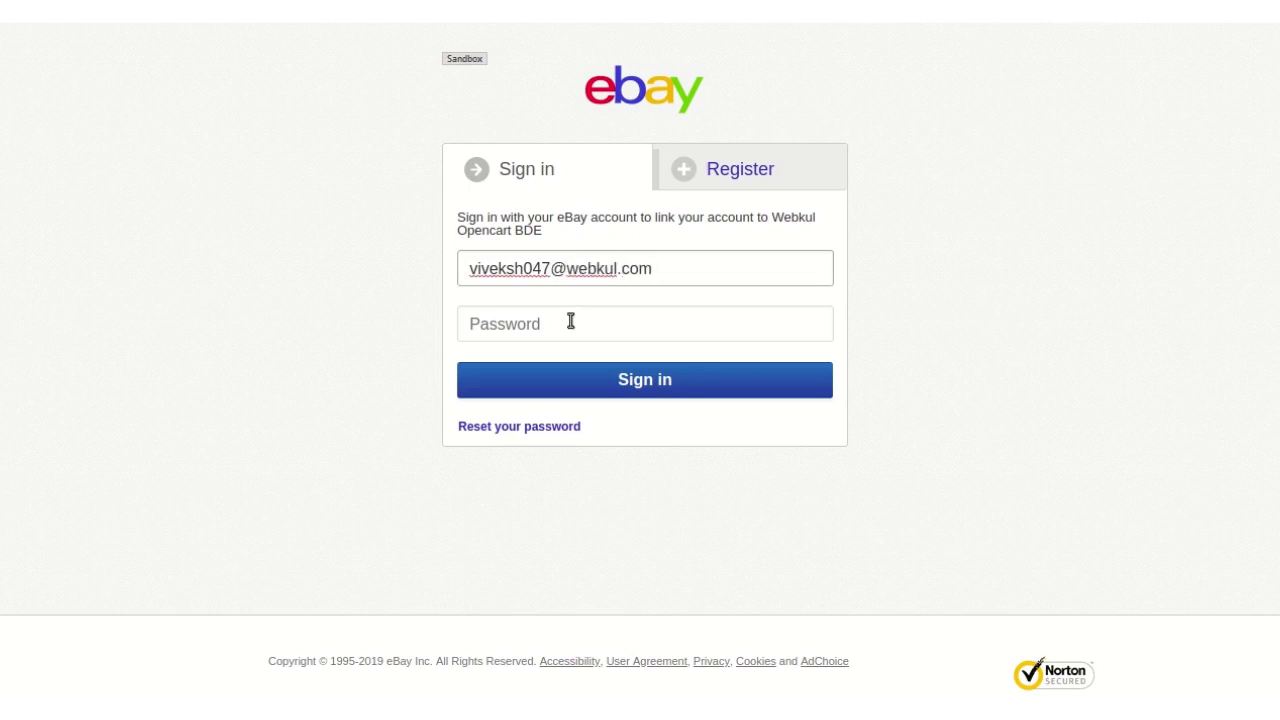
left_click(570, 321)
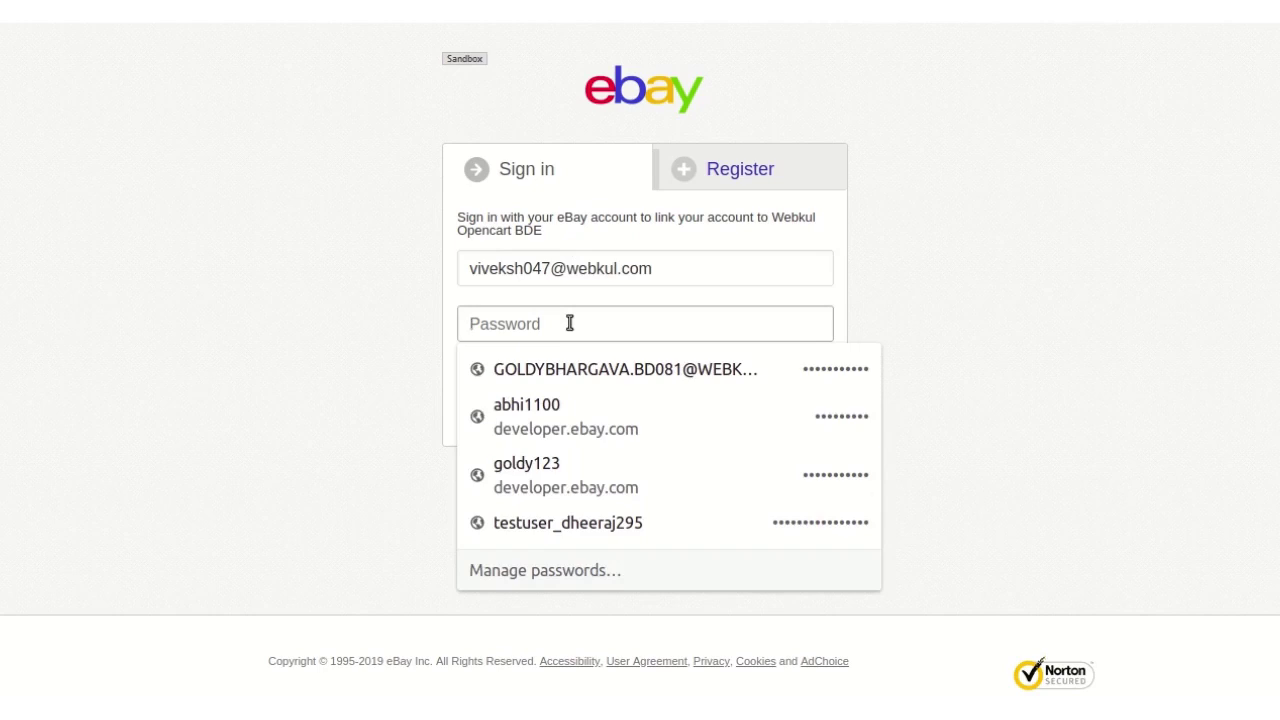
type("******")
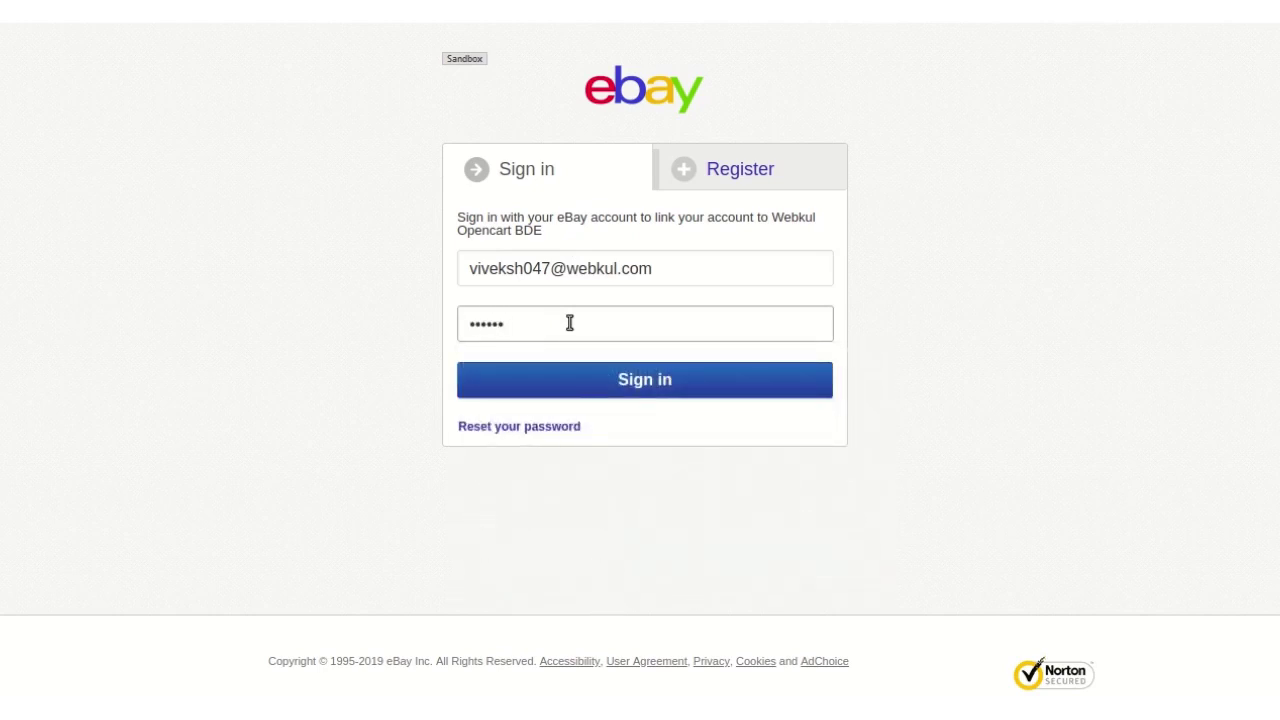
type("***")
left_click(625, 379)
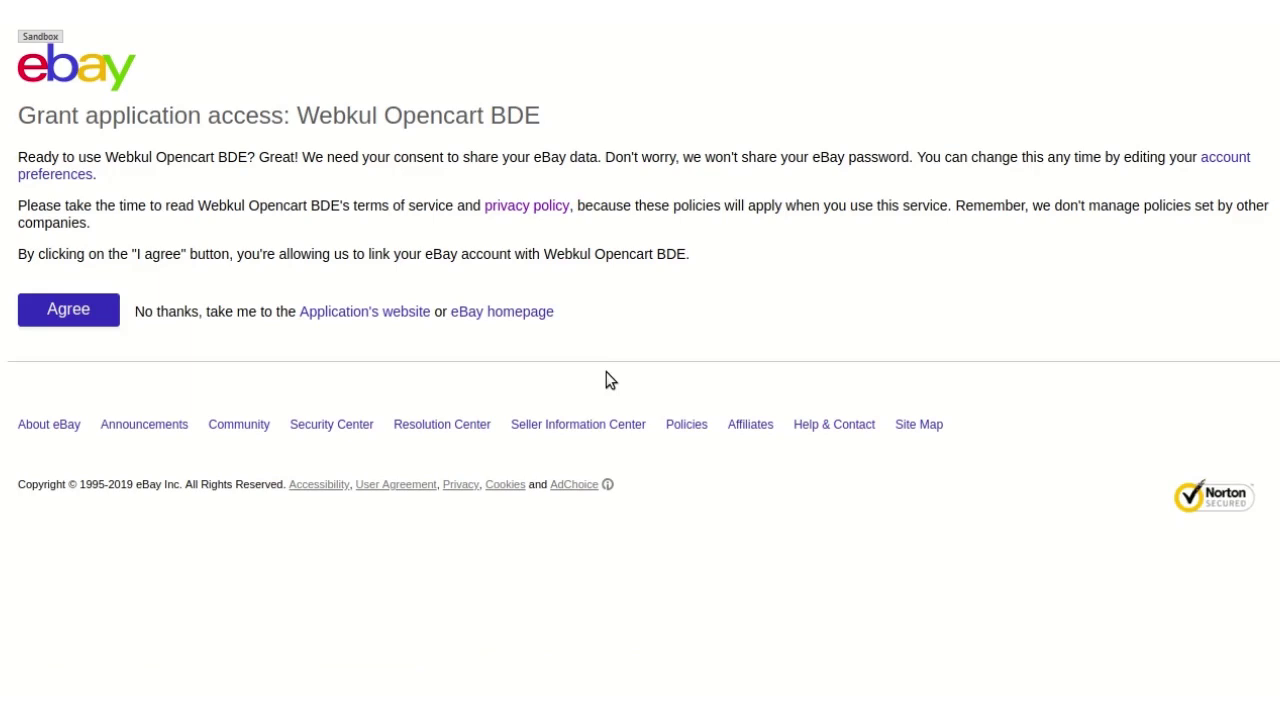
left_click(82, 313)
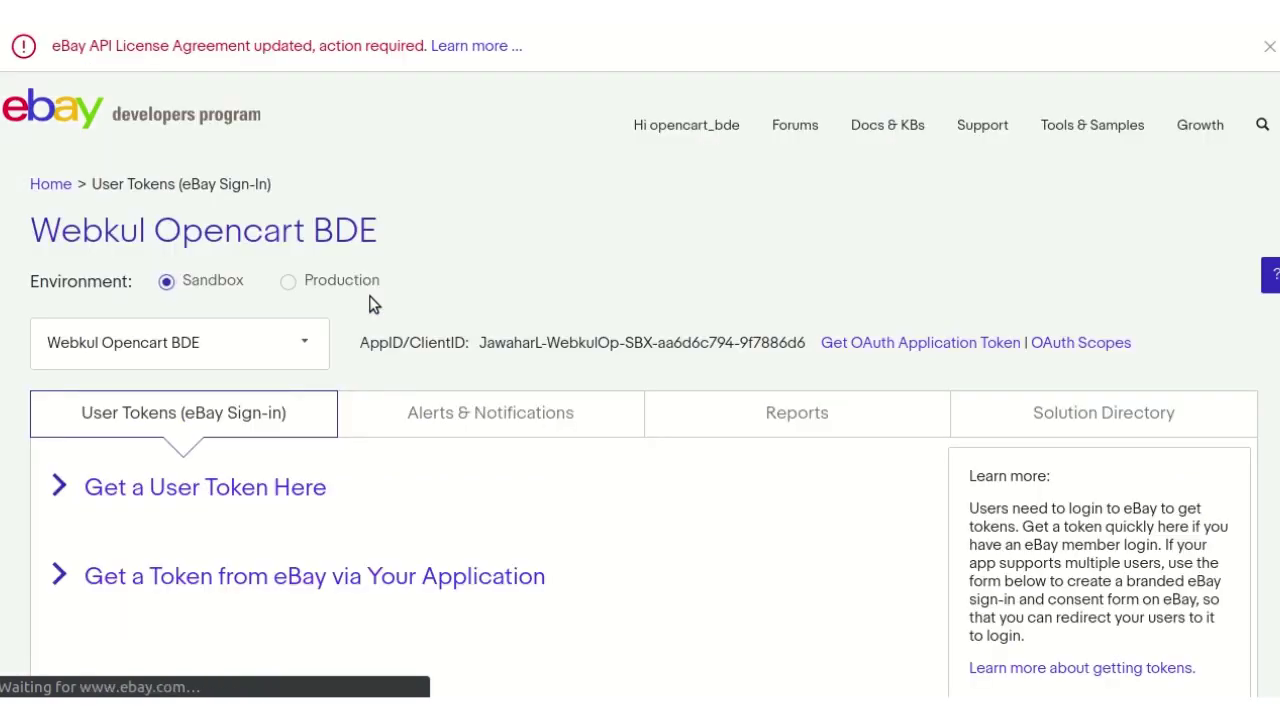
- Scroll down the User Tokens page to the generated Auth'n'Auth sandbox user token
scroll(572, 224, "down", 2)
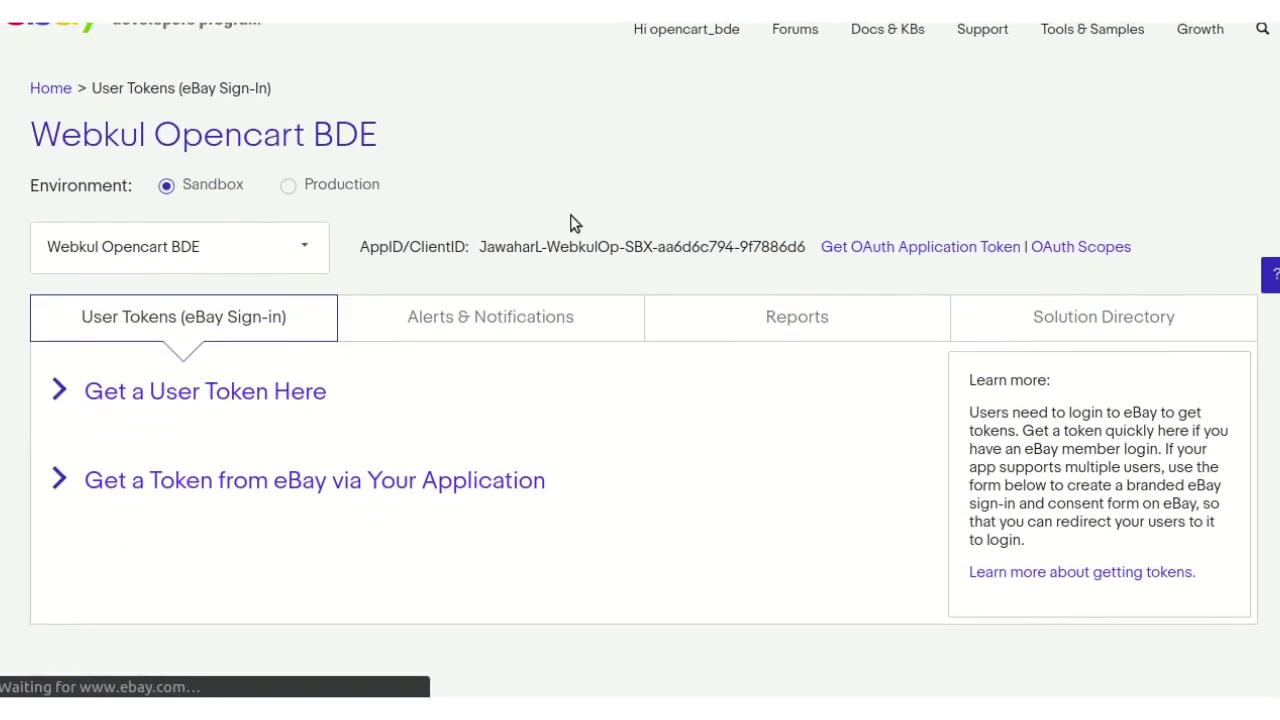
scroll(572, 224, "down", 3)
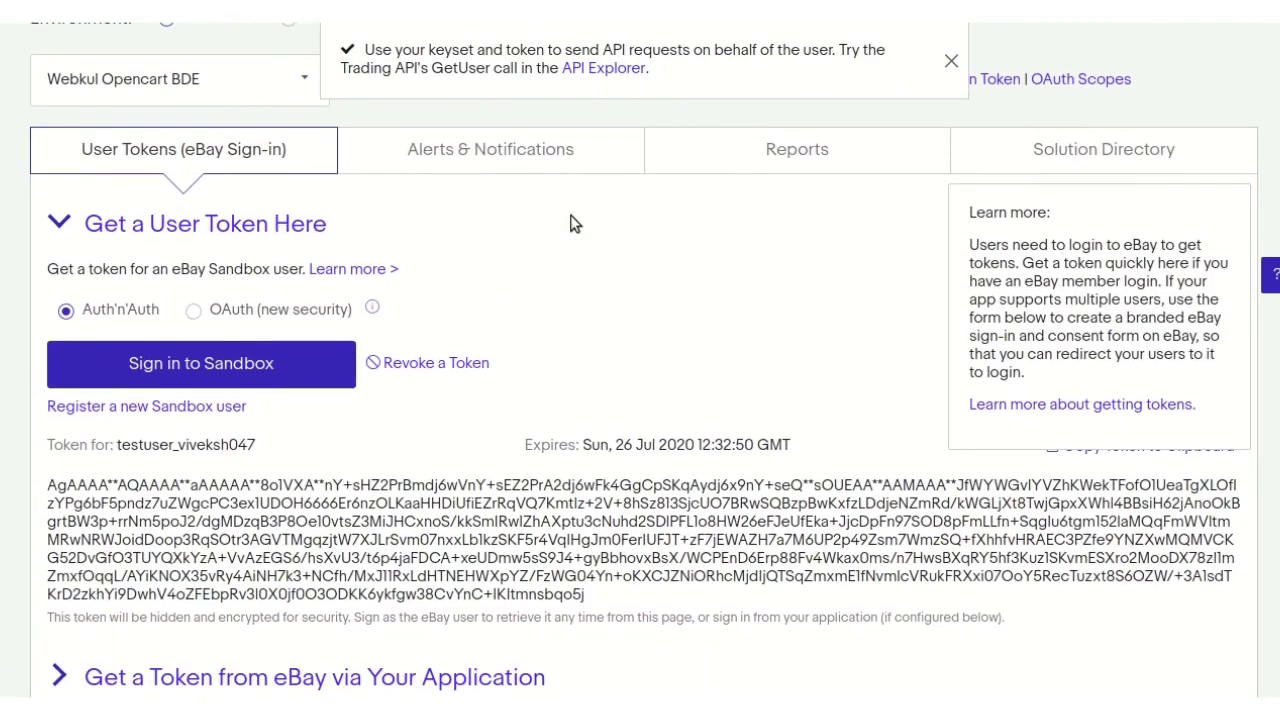
scroll(572, 224, "down", 2)
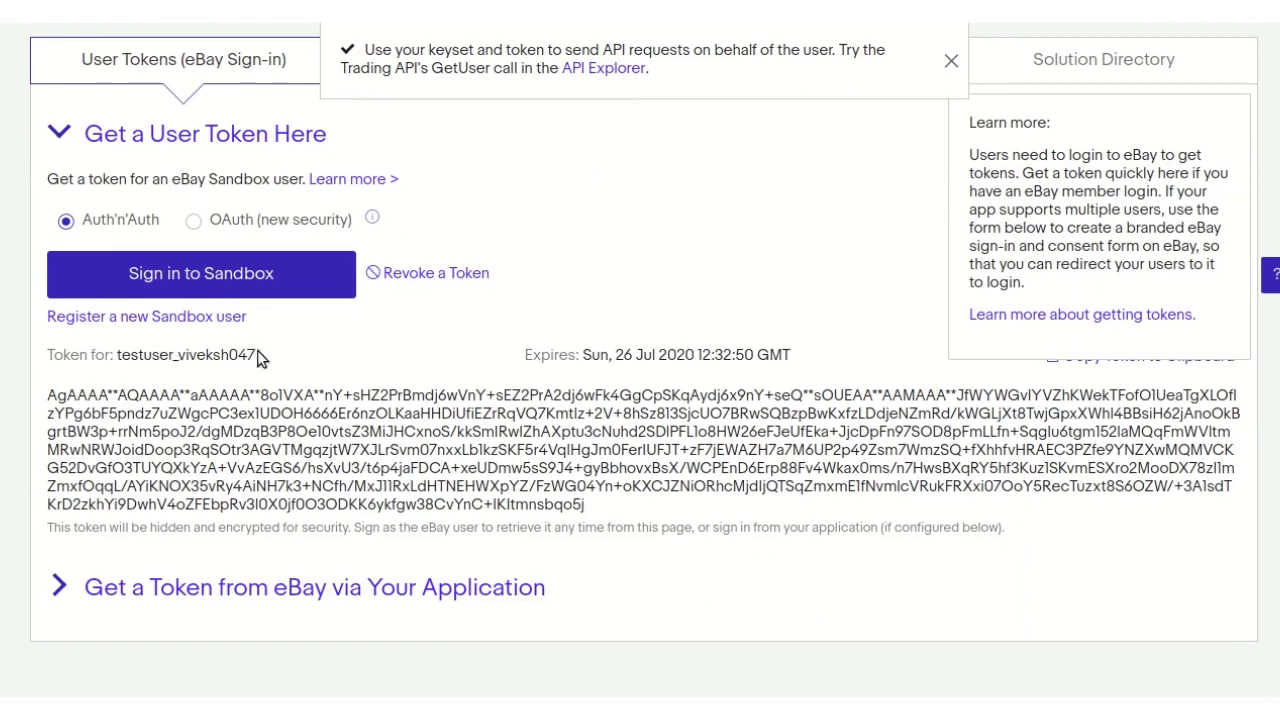
scroll(350, 366, "down", 1)
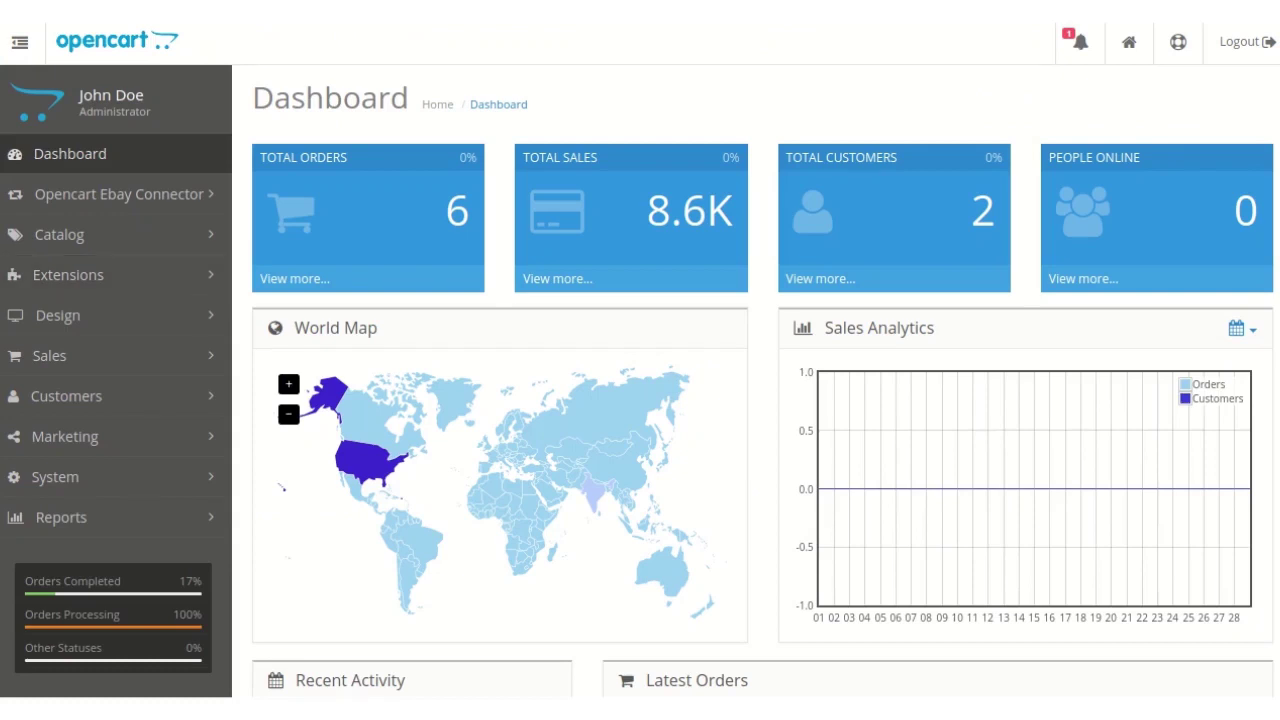
- Filter the Extensions > Extensions list to show only Modules
left_click(105, 277)
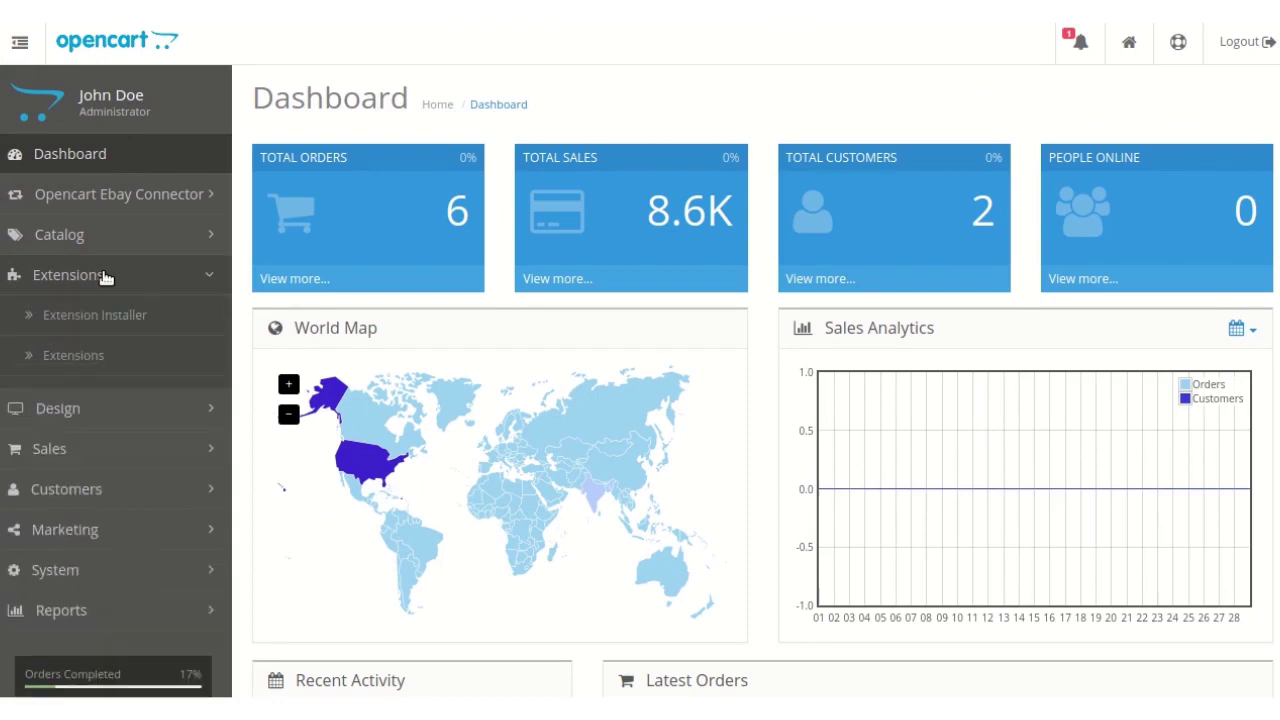
left_click(125, 357)
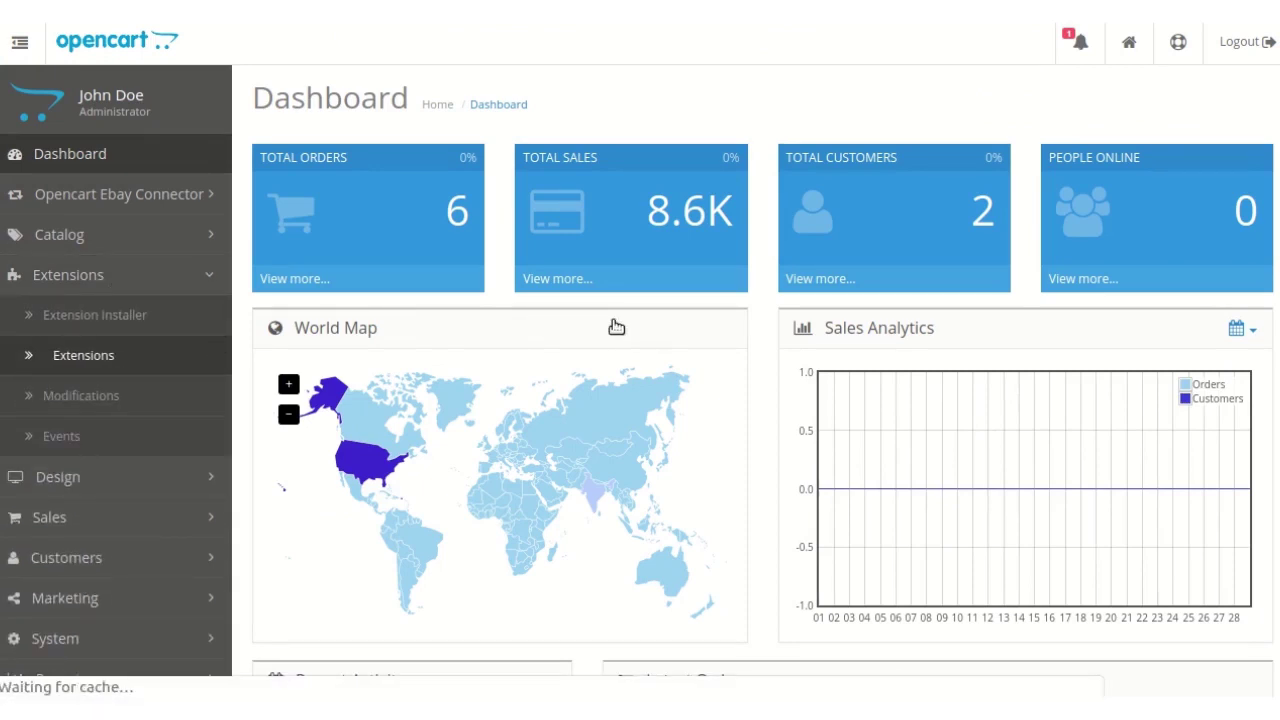
left_click(613, 288)
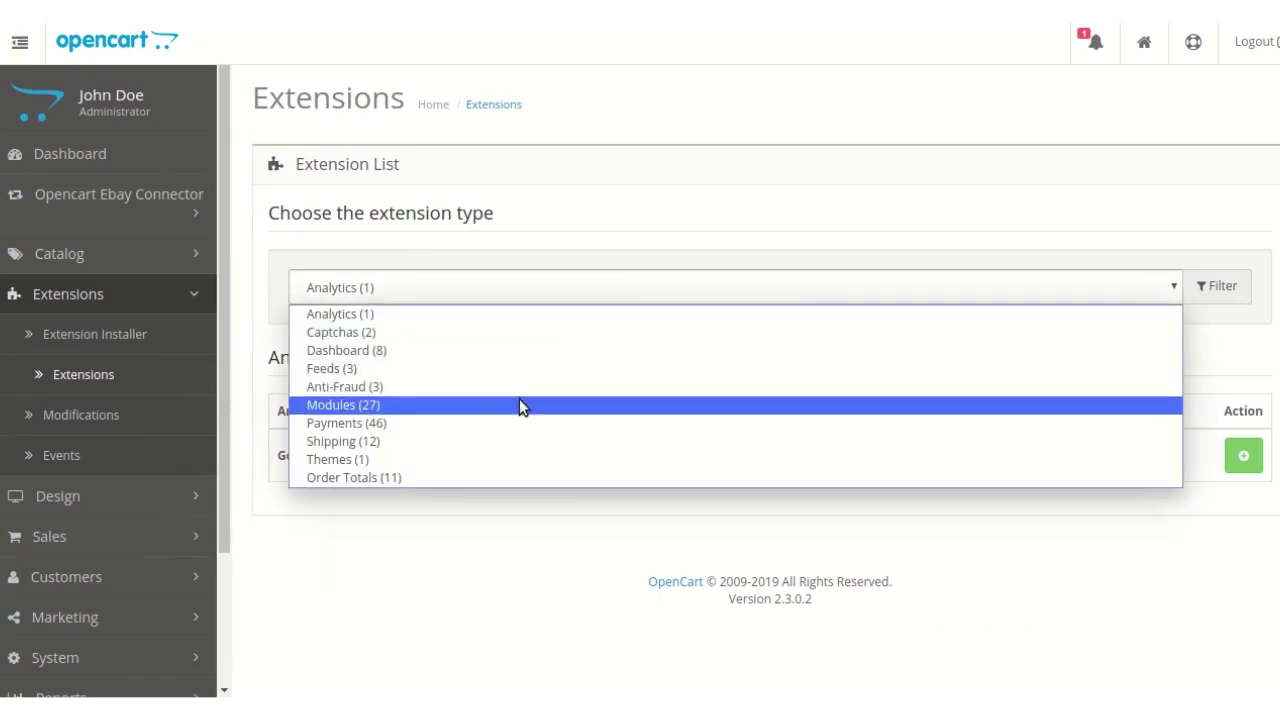
left_click(517, 404)
scroll(984, 354, "down", 1)
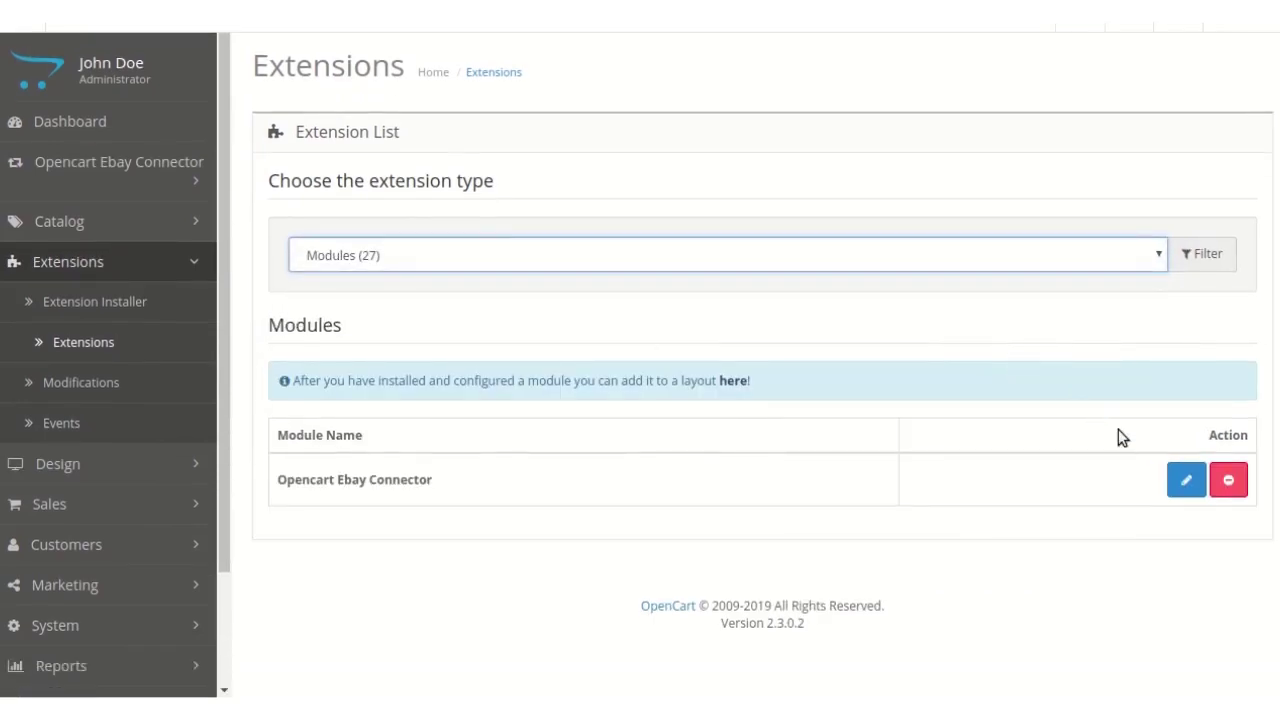
- Edit the Opencart Ebay Connector and review its Enabled, eBay United States, Sandbox settings
left_click(1178, 490)
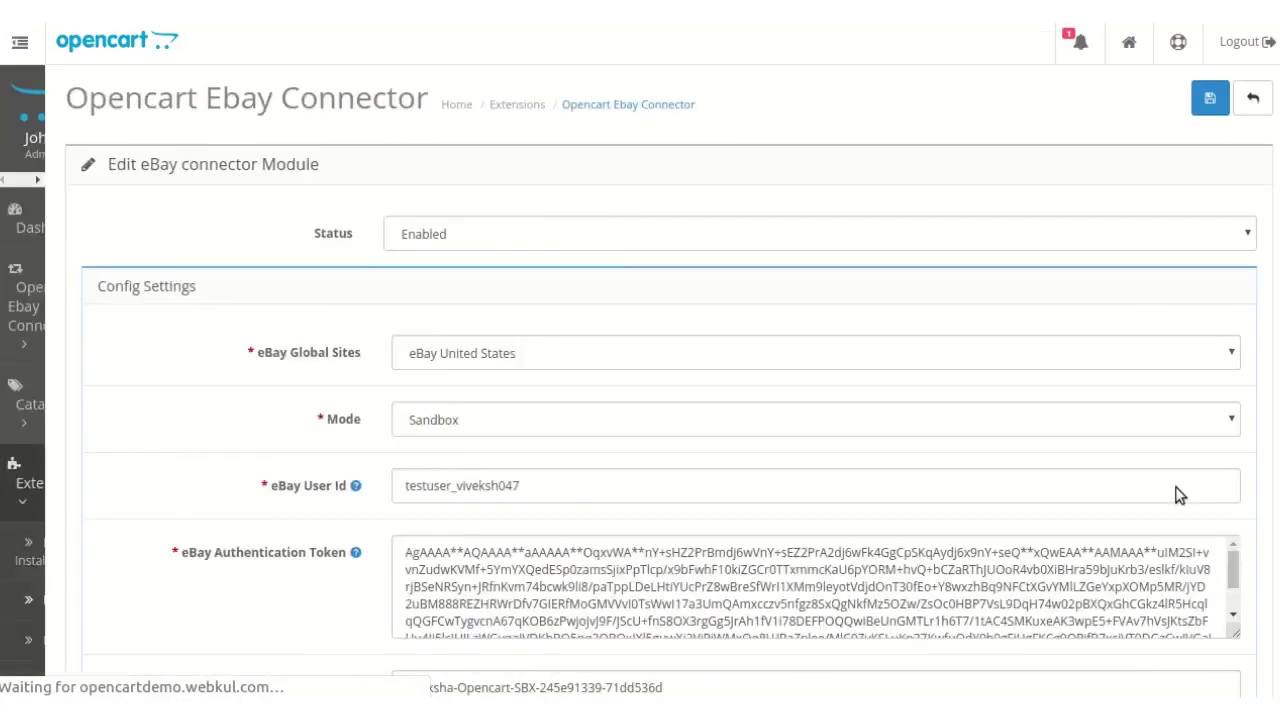
scroll(753, 314, "down", 2)
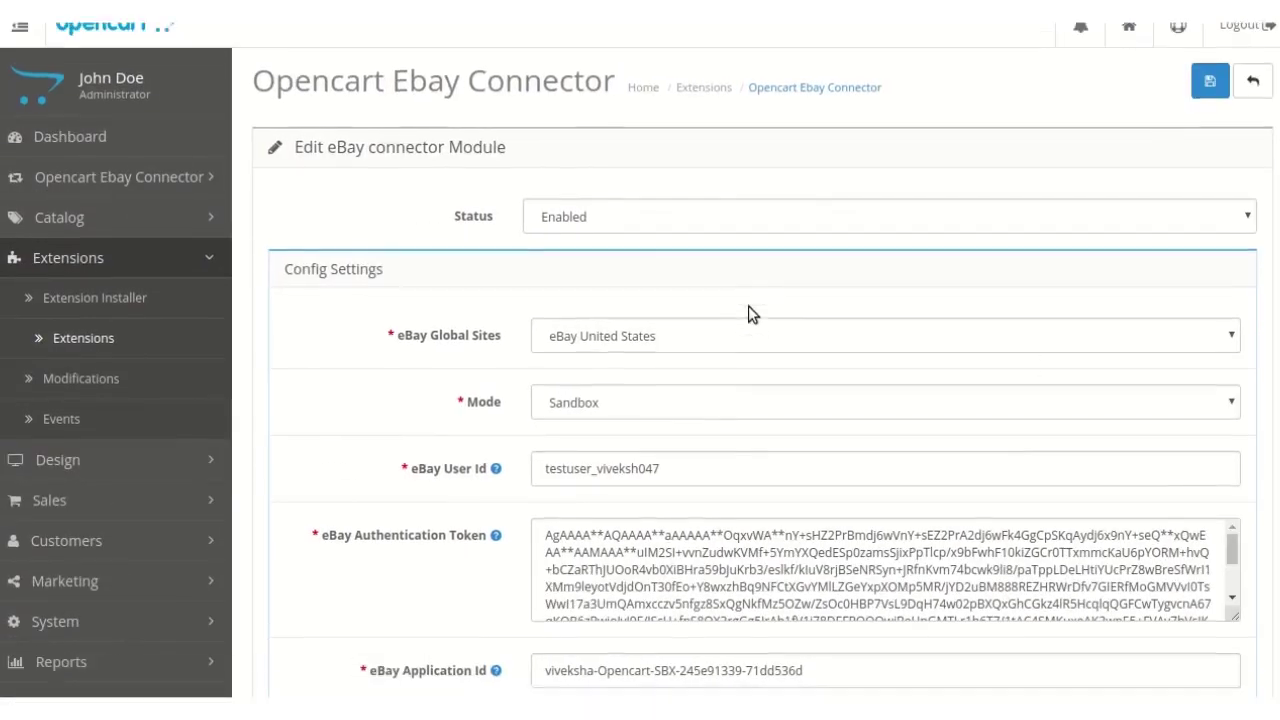
scroll(748, 307, "up", 2)
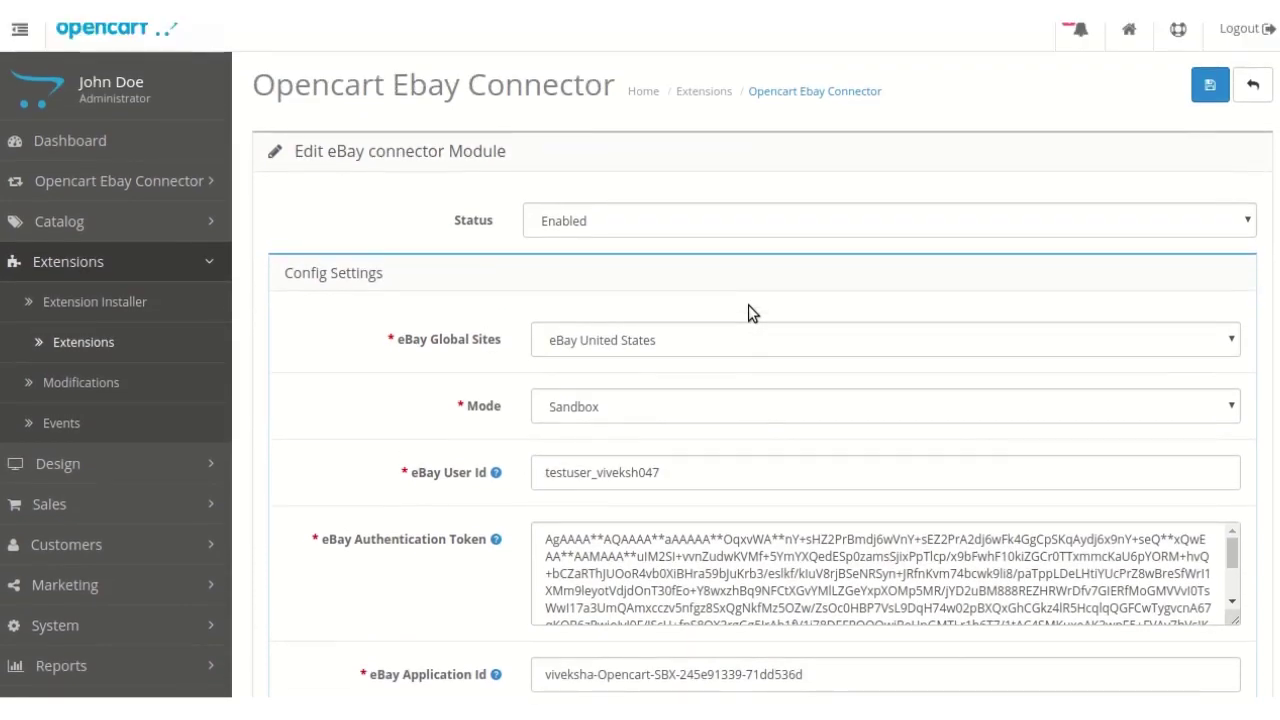
scroll(610, 296, "down", 1)
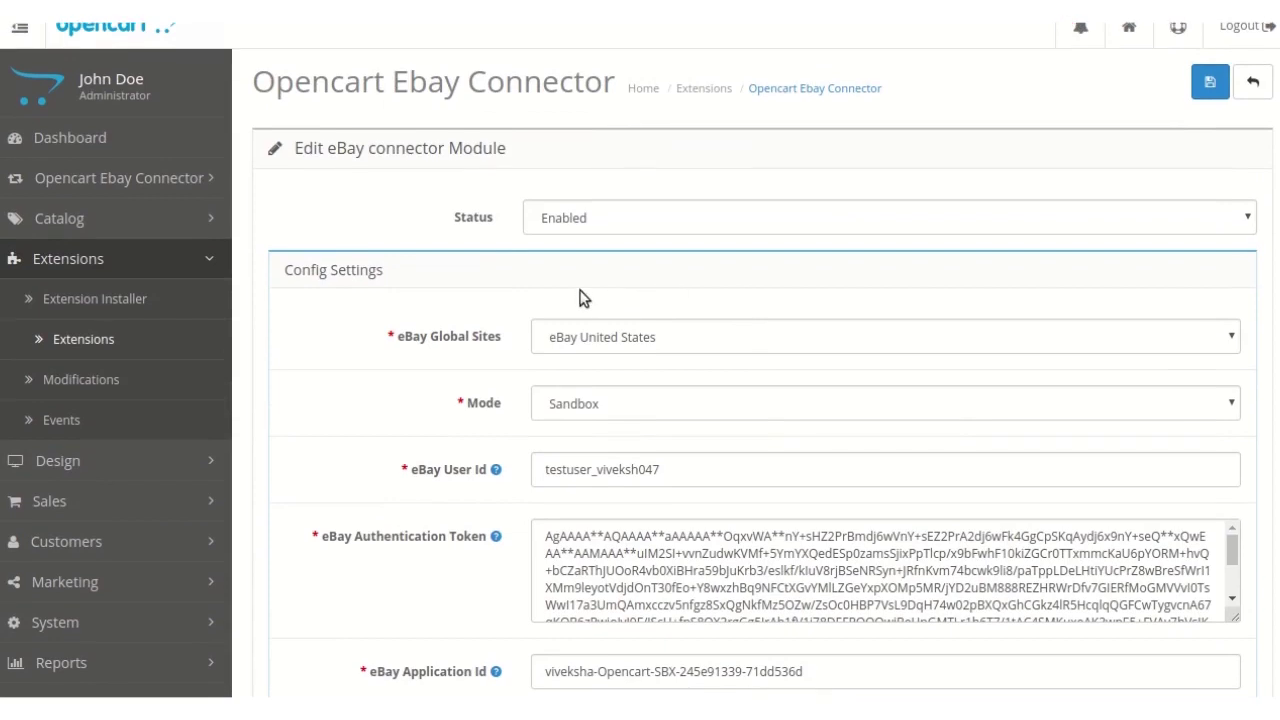
scroll(489, 321, "down", 1)
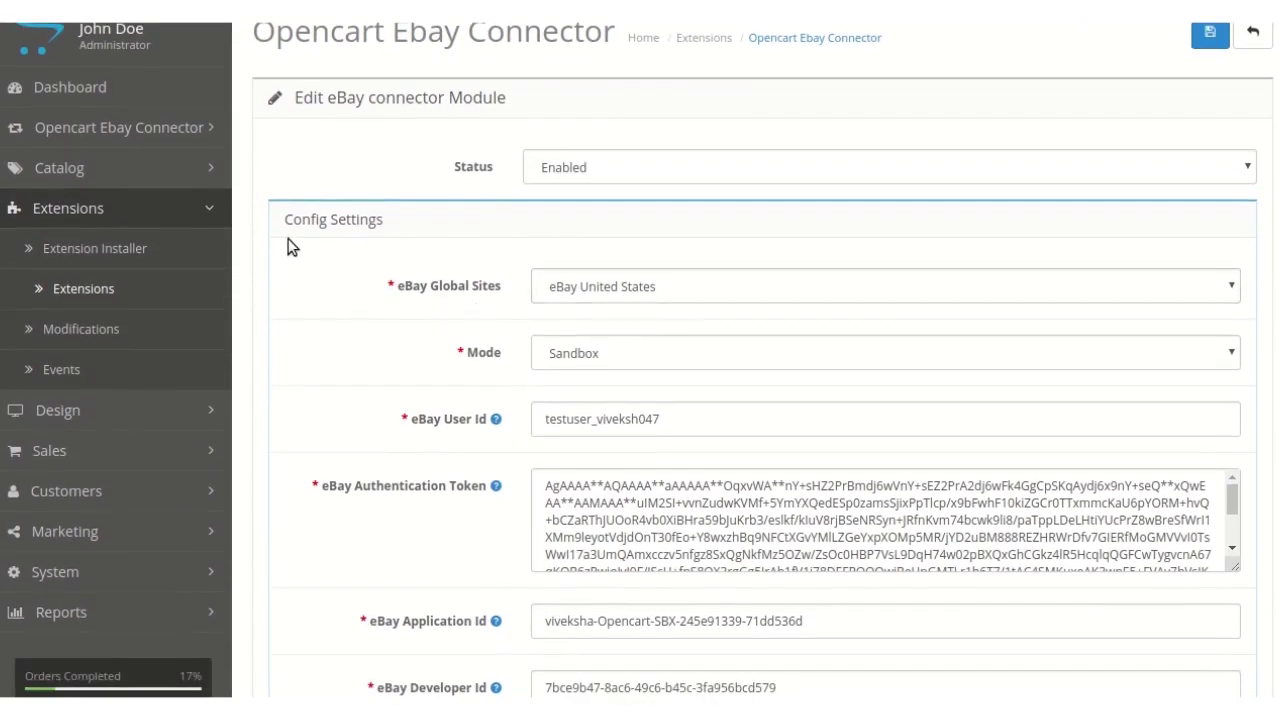
scroll(595, 245, "down", 1)
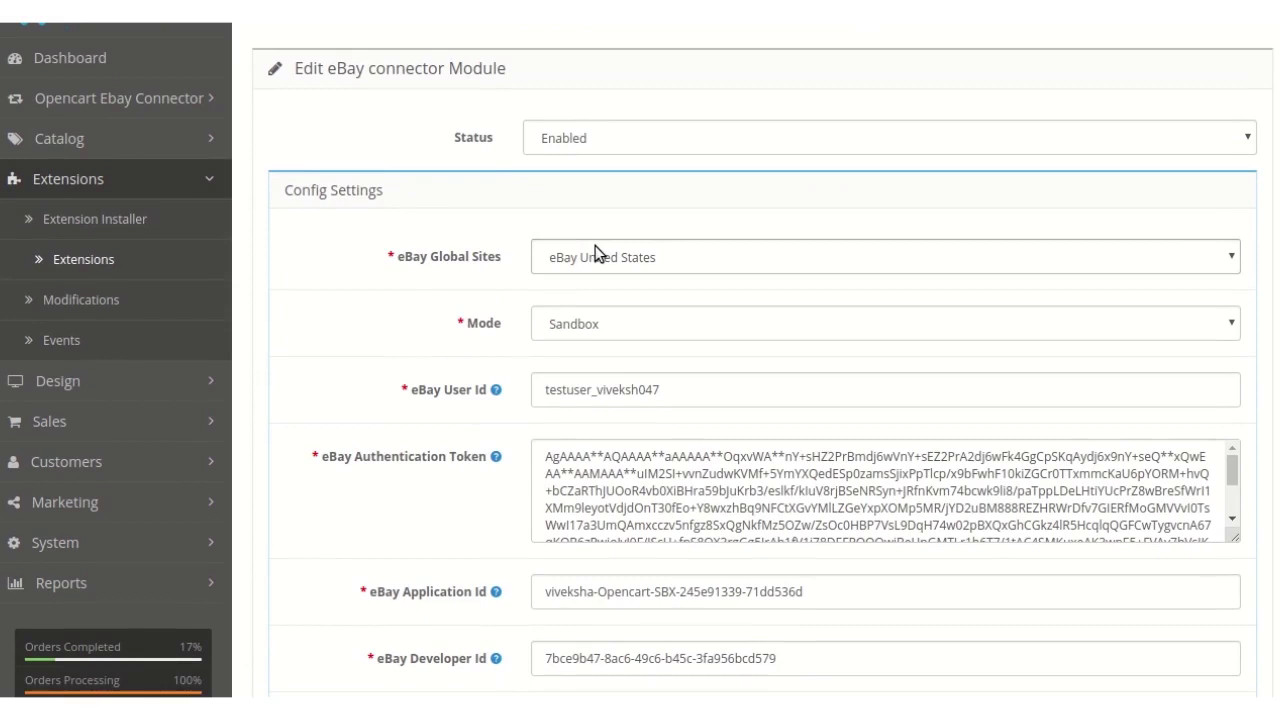
left_click(597, 254)
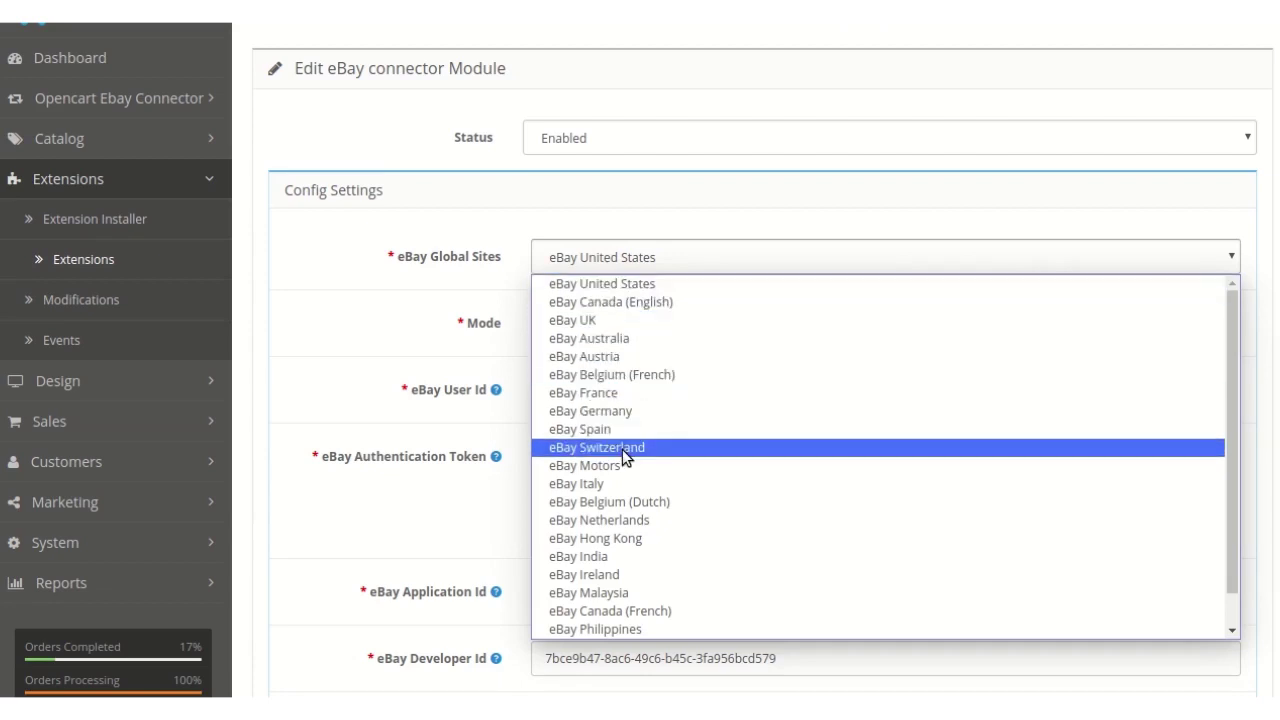
left_click(380, 318)
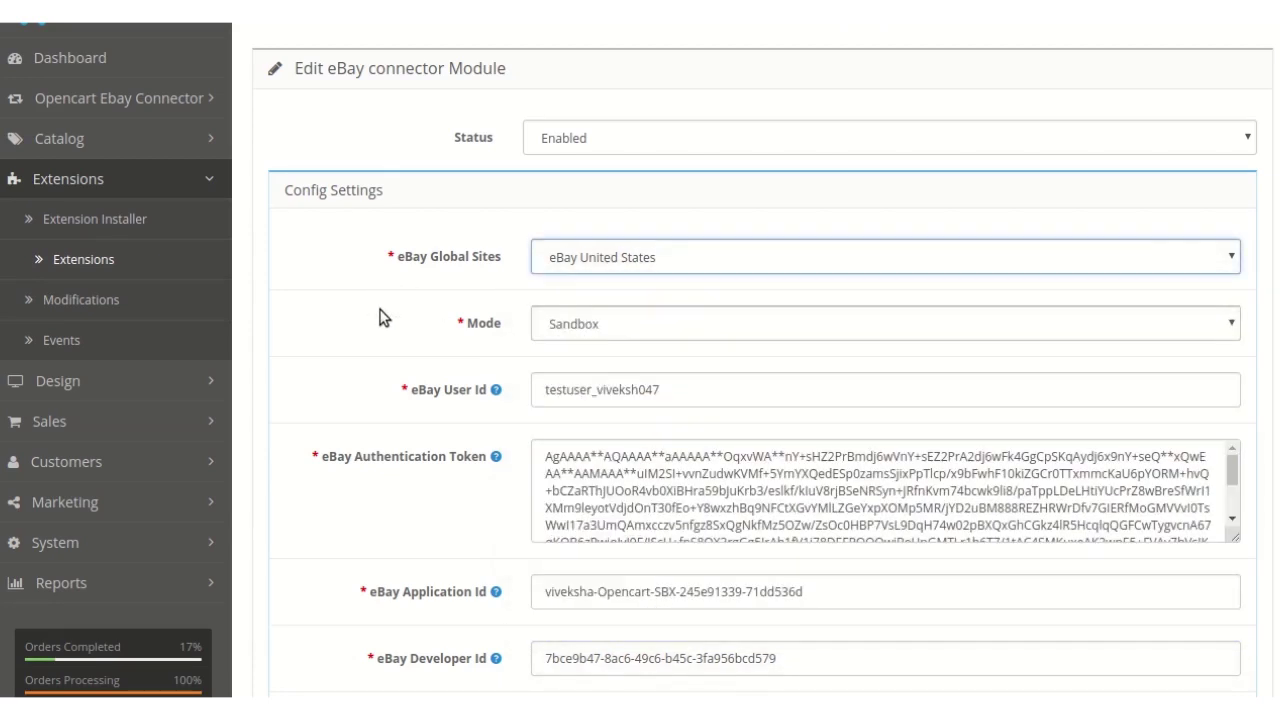
scroll(490, 304, "down", 1)
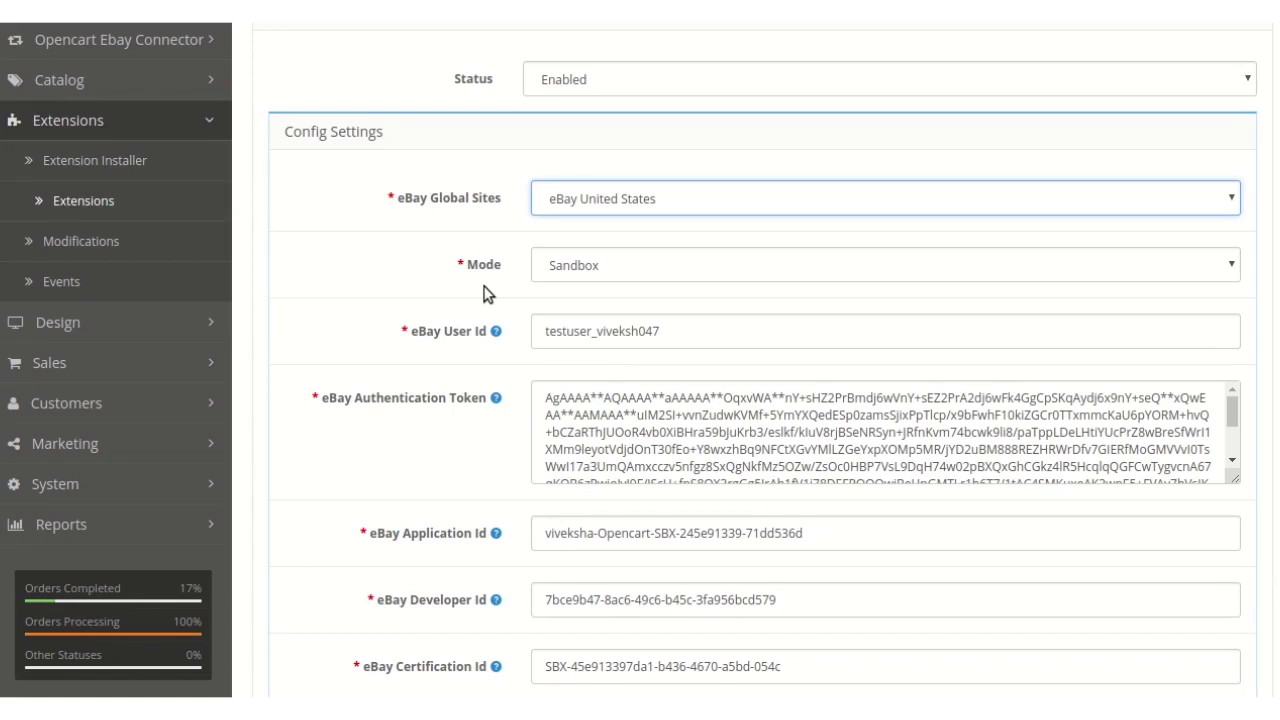
scroll(530, 320, "down", 1)
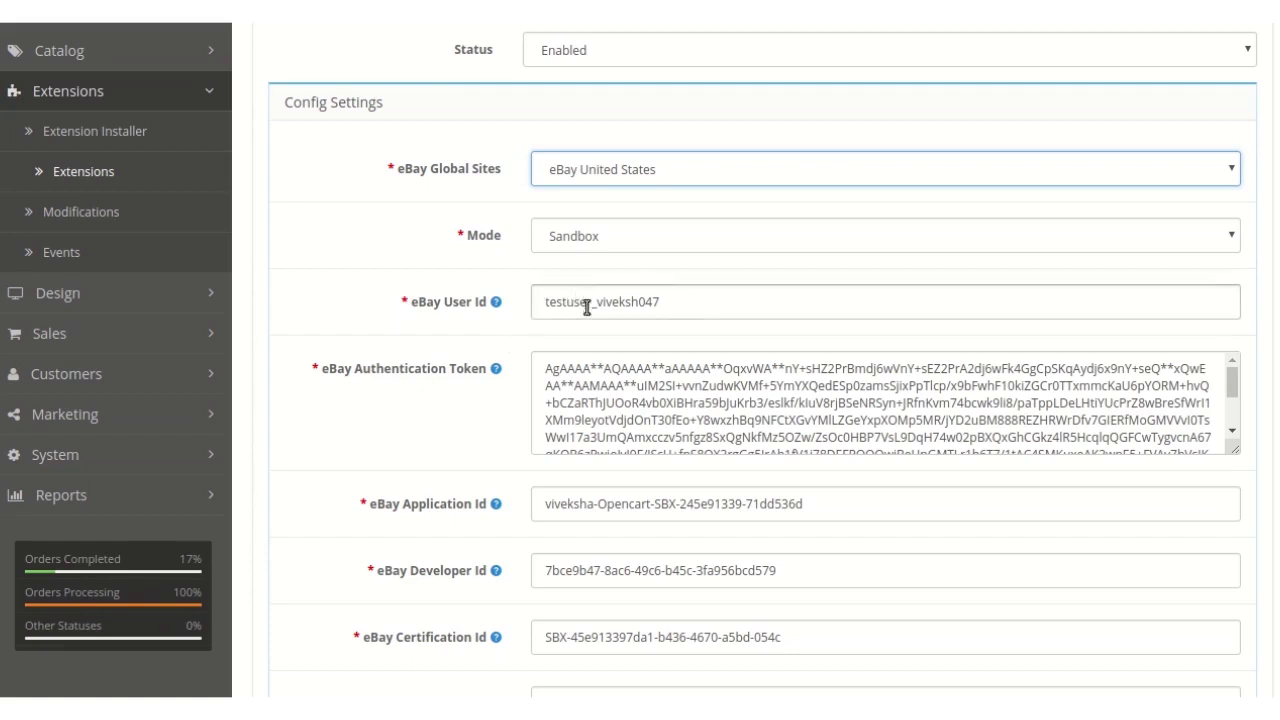
scroll(584, 305, "down", 1)
scroll(585, 316, "down", 2)
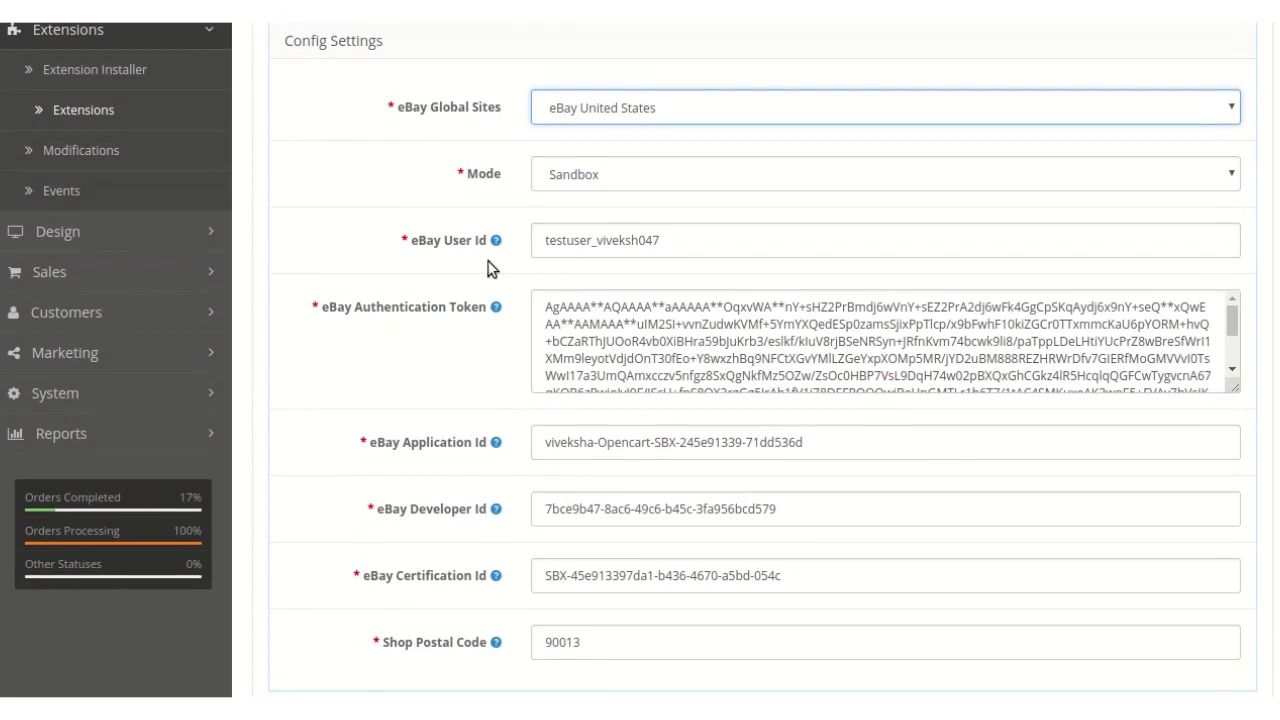
scroll(508, 260, "down", 1)
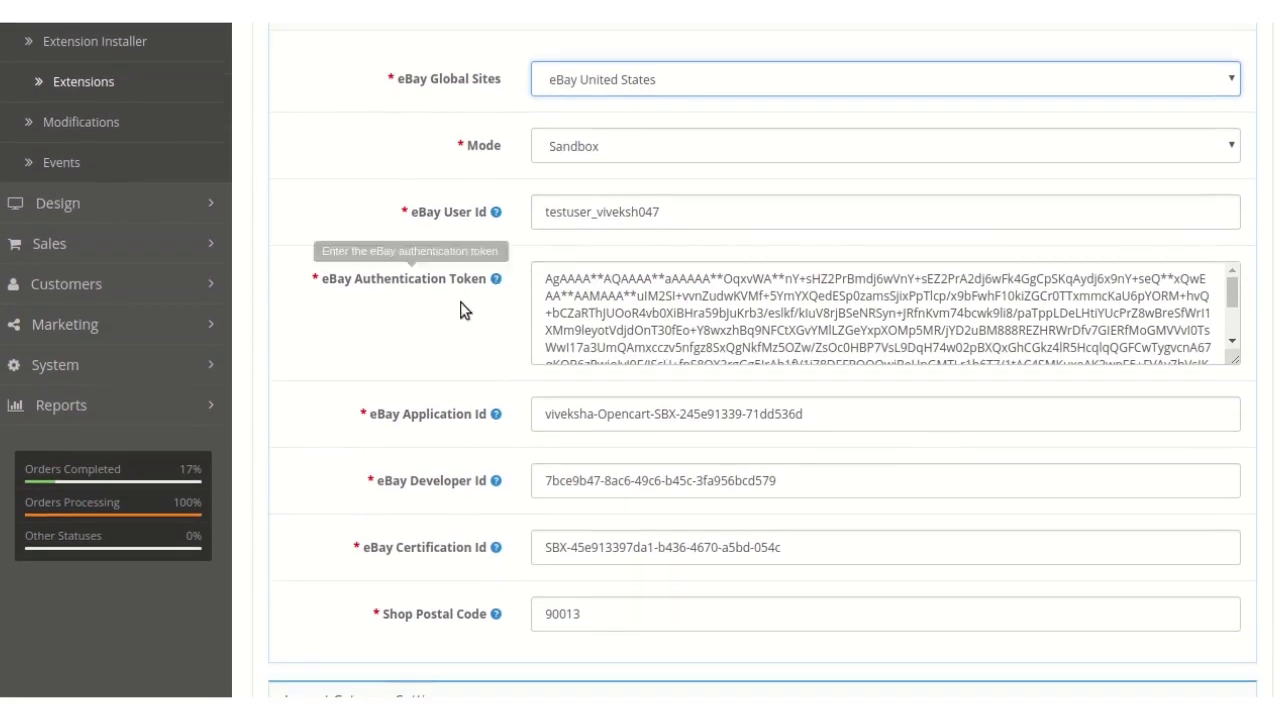
scroll(480, 312, "down", 1)
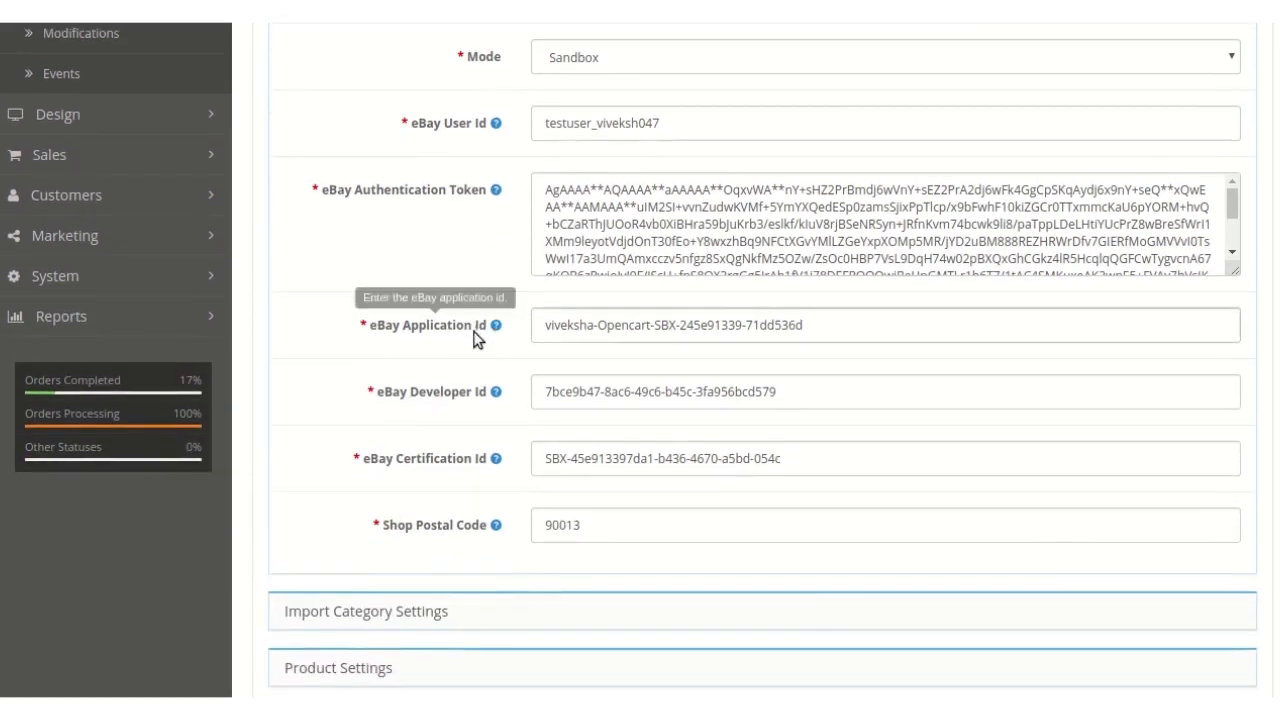
scroll(490, 357, "down", 1)
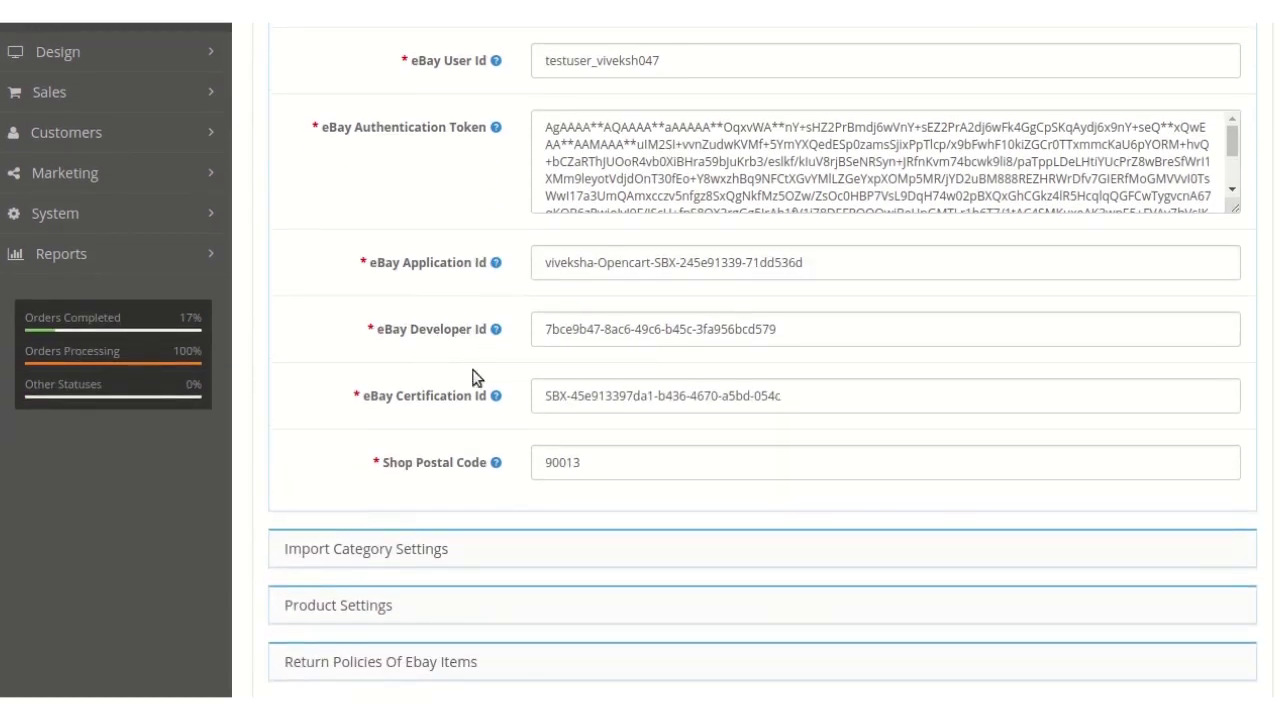
scroll(511, 434, "down", 1)
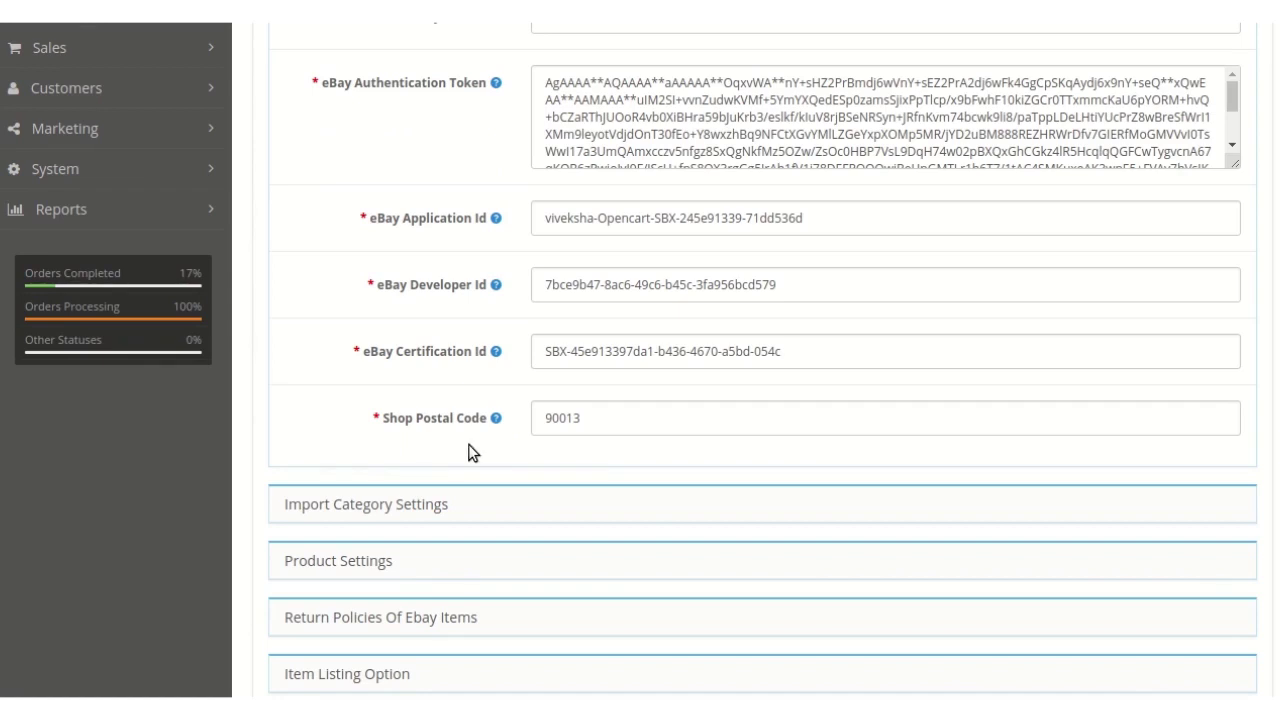
scroll(445, 447, "down", 1)
- Expand Import Category Settings, showing 100 rows per eBay category fetch and the import option
left_click(409, 445)
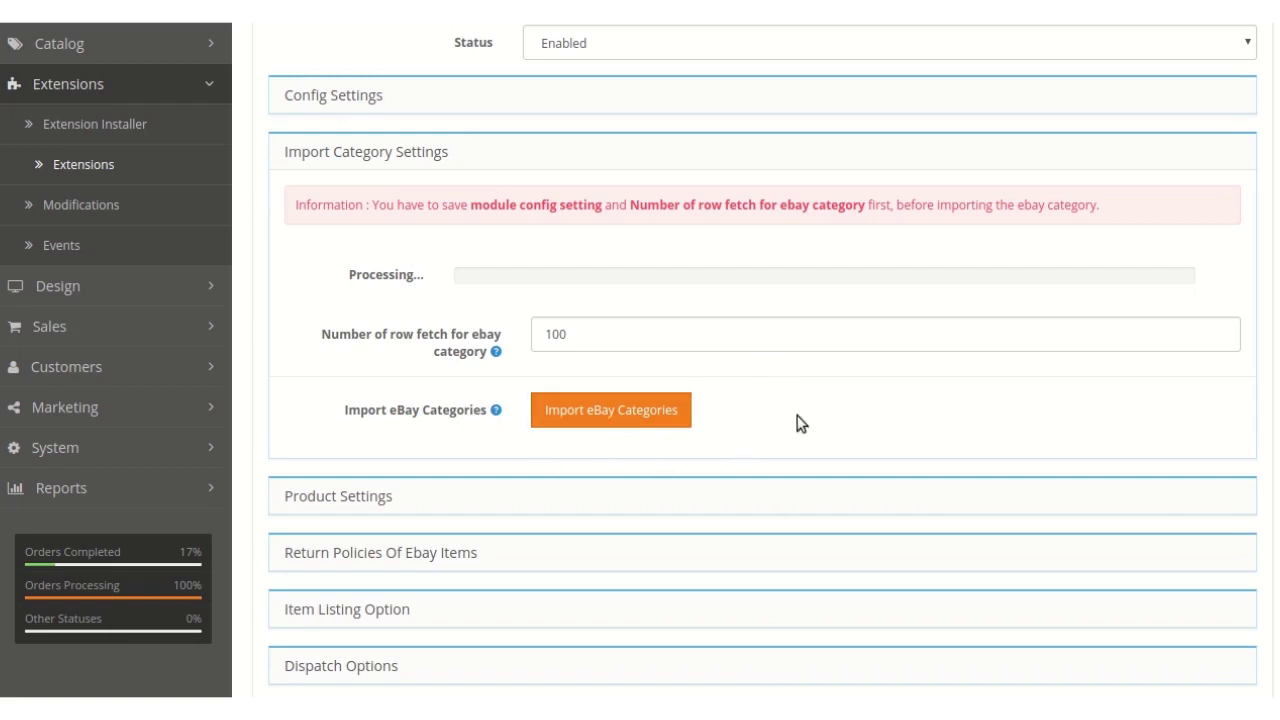
scroll(909, 420, "down", 1)
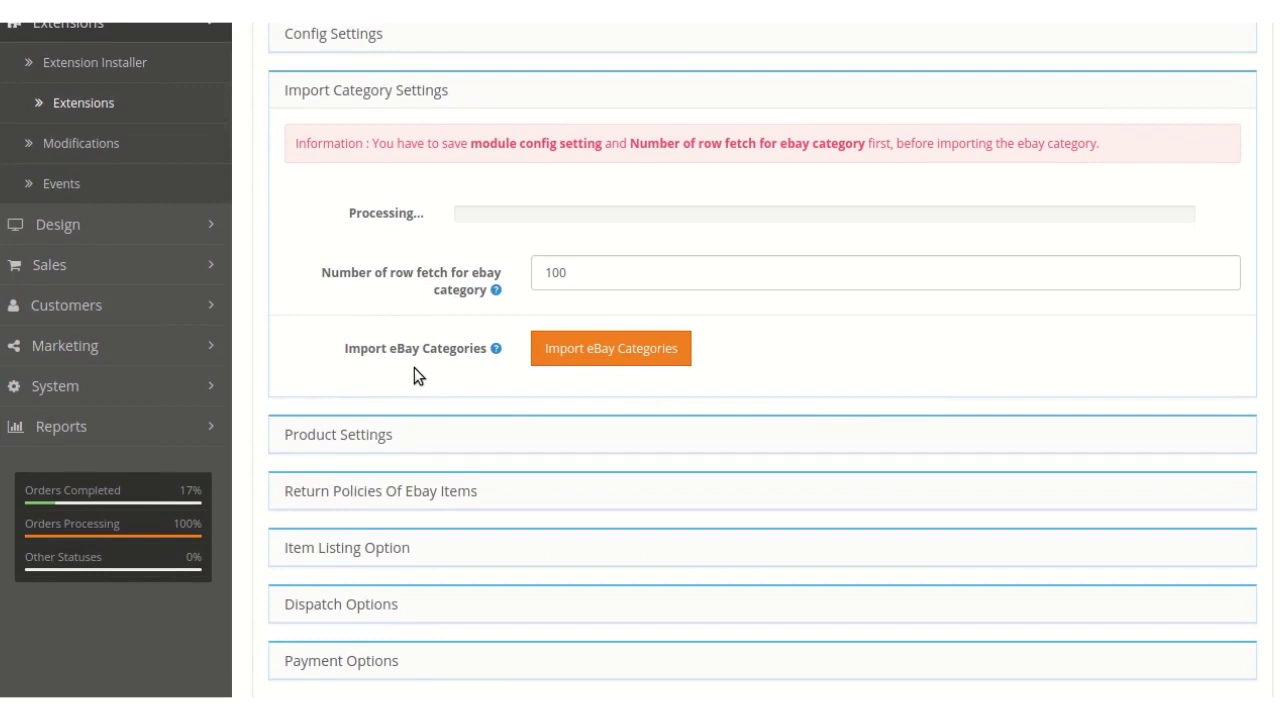
- Expand Product Settings and review quantity 10, tax Enabled, category Components, account delete Enabled
left_click(360, 432)
scroll(362, 430, "up", 2)
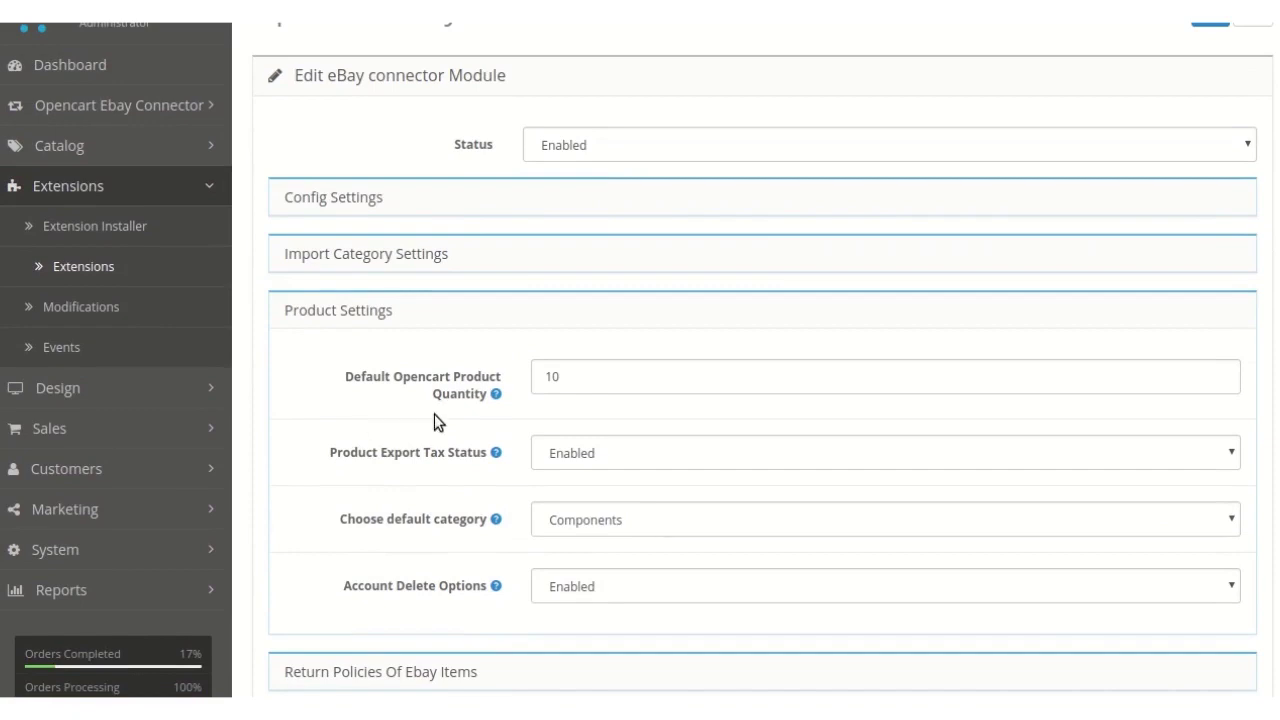
scroll(520, 421, "down", 1)
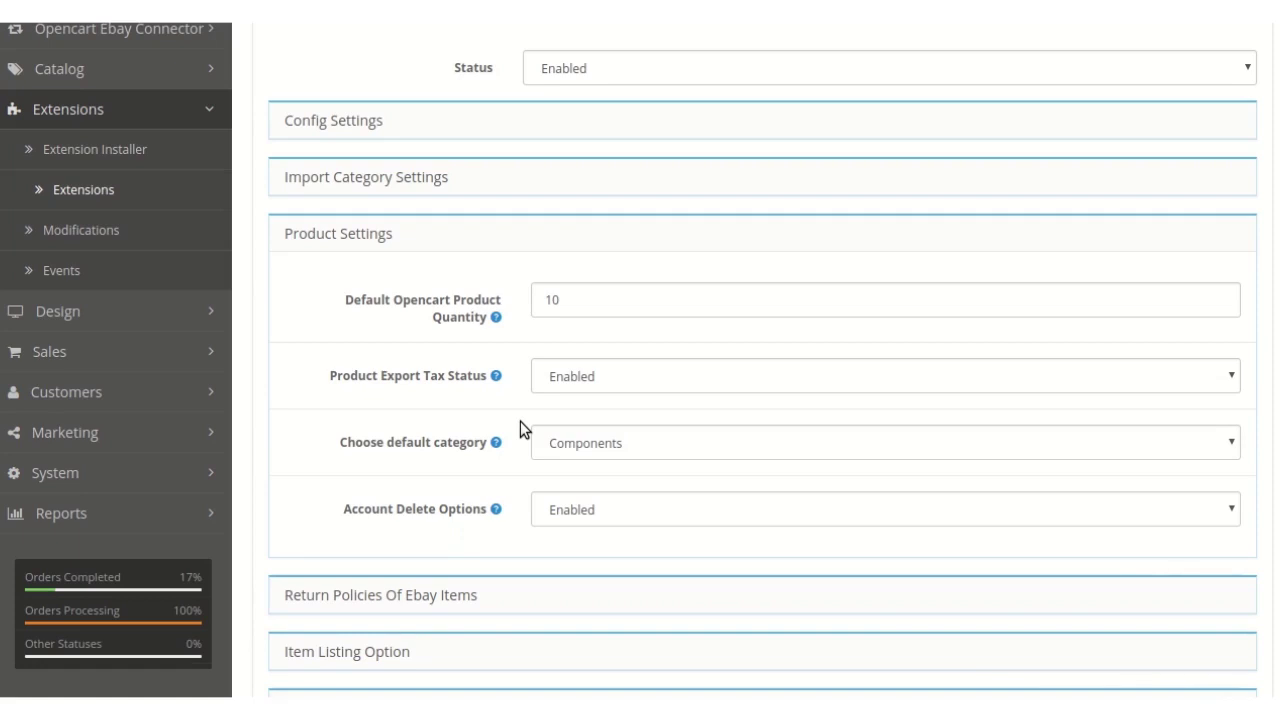
scroll(520, 421, "down", 2)
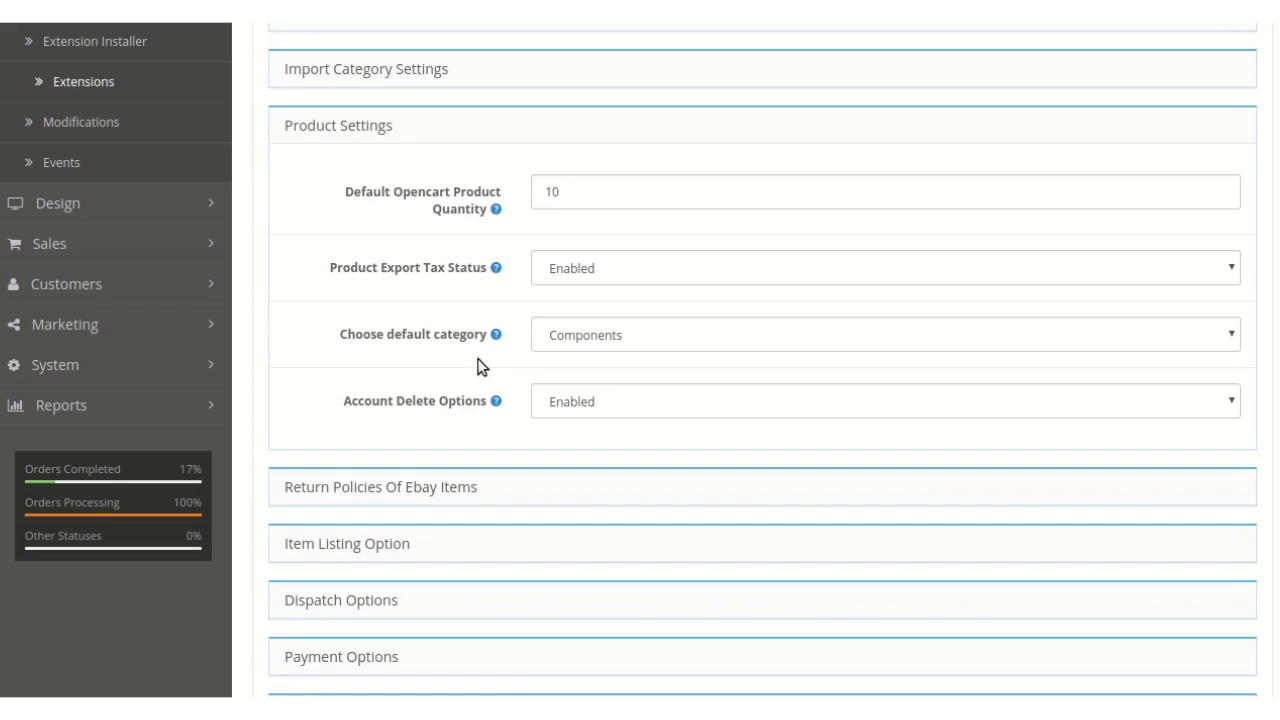
scroll(526, 374, "down", 1)
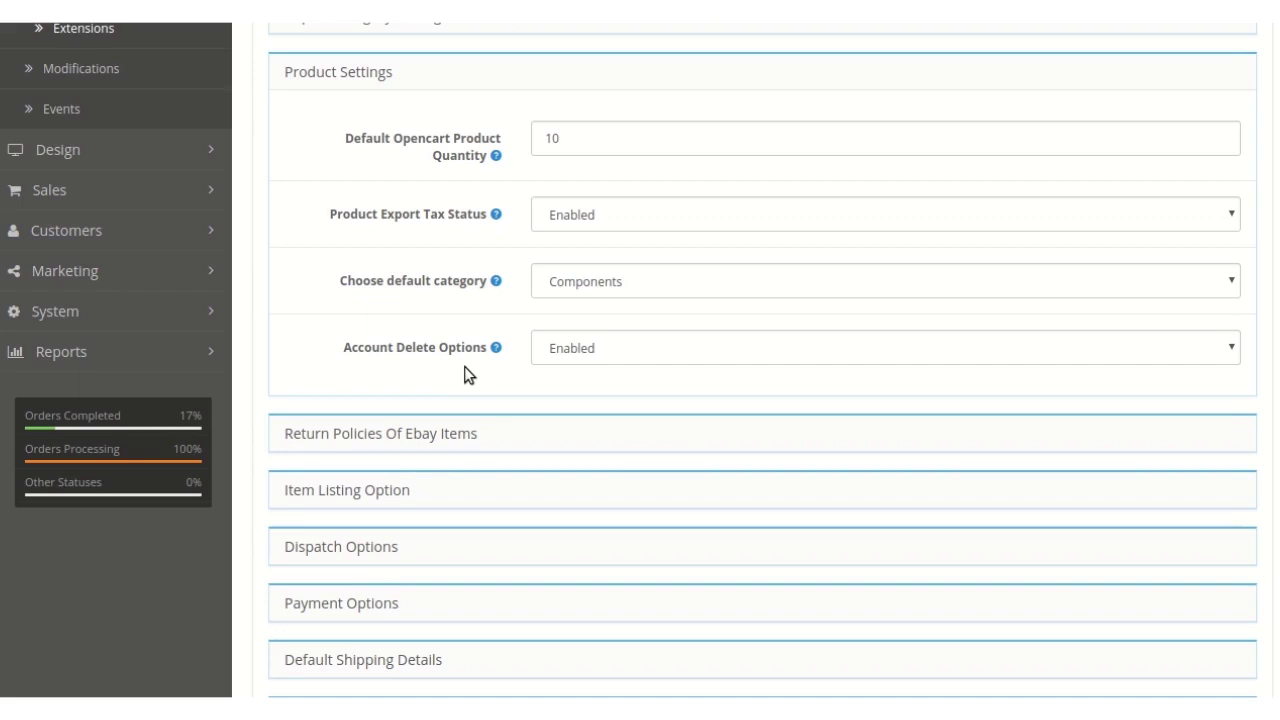
scroll(464, 370, "down", 1)
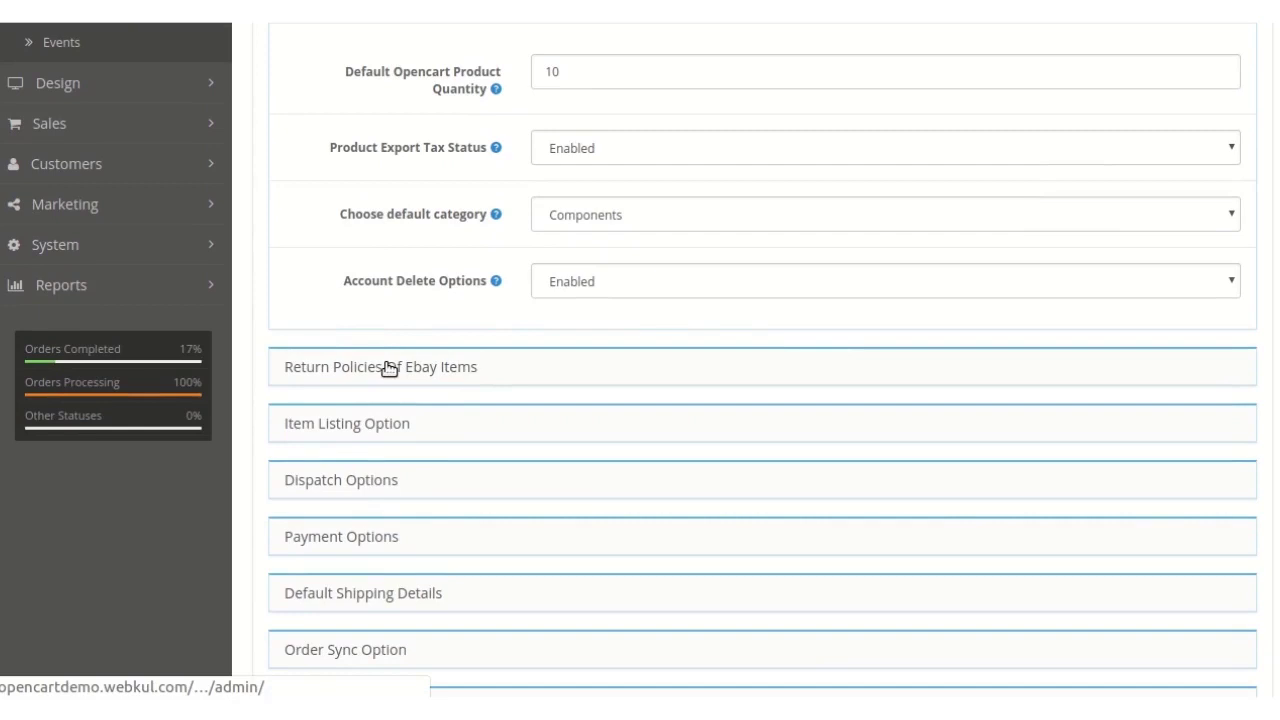
- Expand the eBay return policies and keep Returns Accepted with a 14 Days return period
left_click(389, 368)
scroll(418, 371, "up", 1)
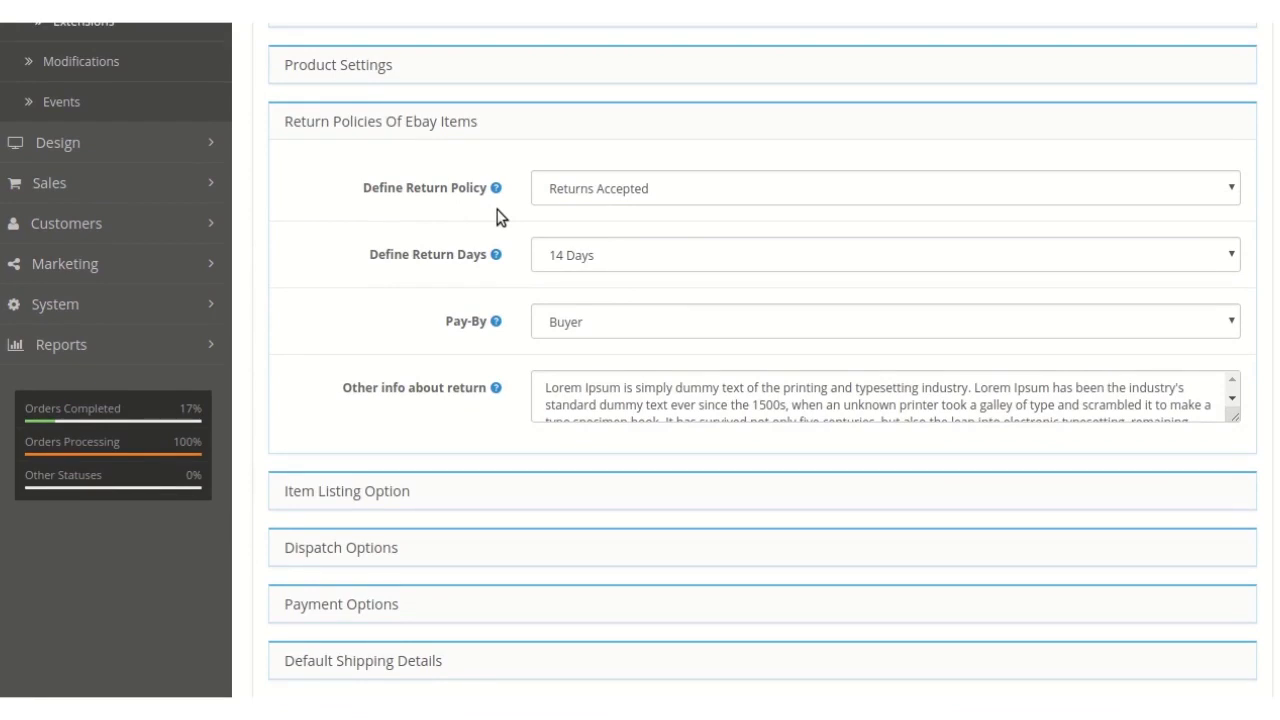
left_click(581, 196)
left_click(581, 196)
scroll(543, 209, "down", 1)
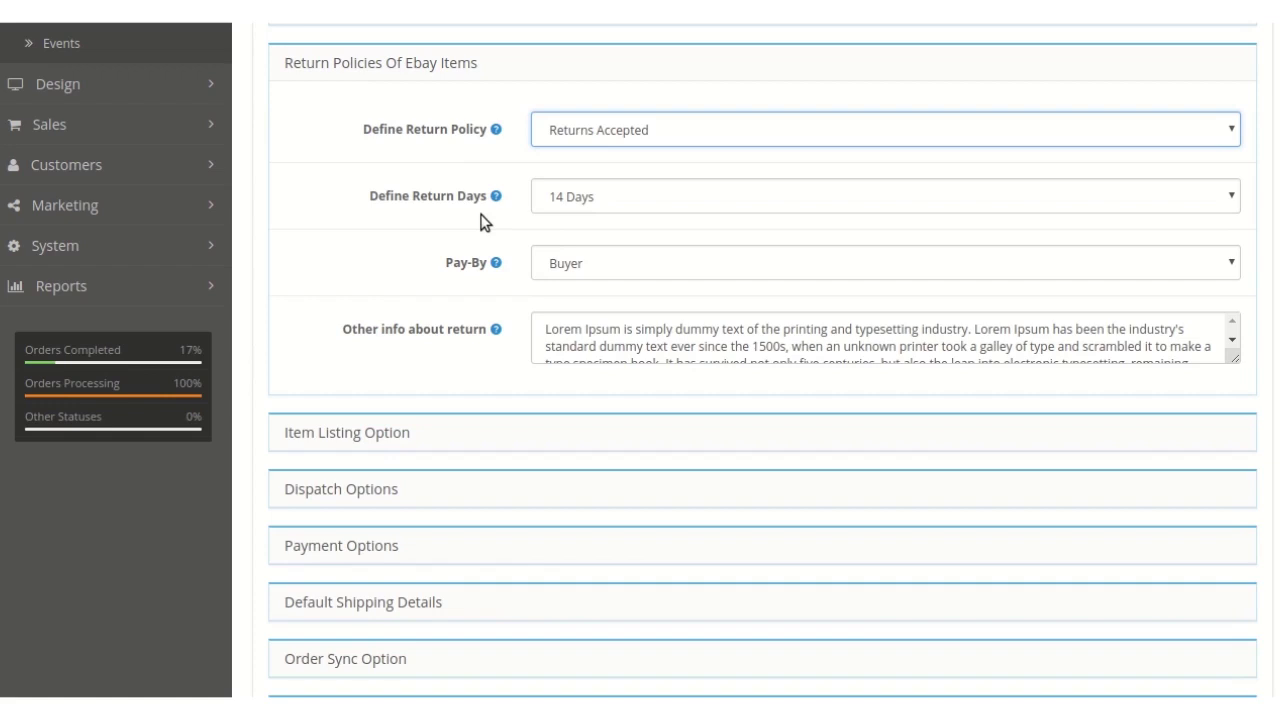
left_click(545, 205)
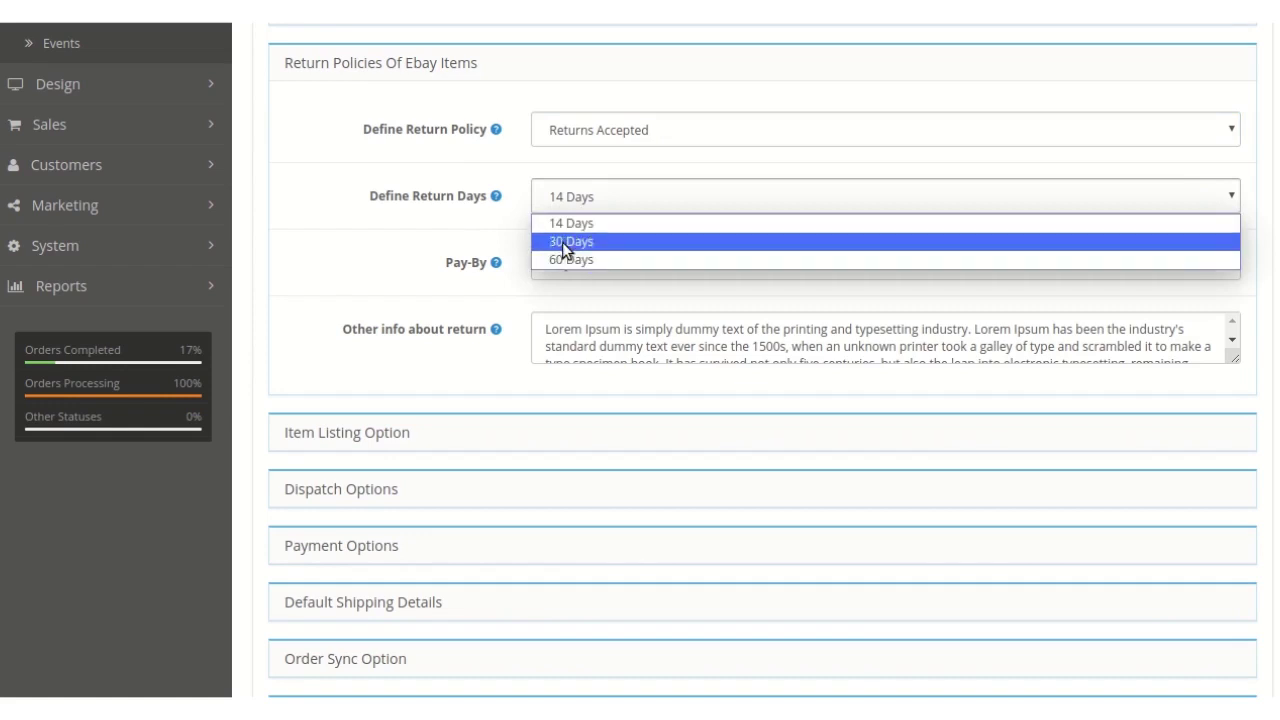
left_click(537, 224)
- Expand Item Listing Option: duration Good Till Canceled, all three end/delete options Enabled
scroll(548, 222, "down", 1)
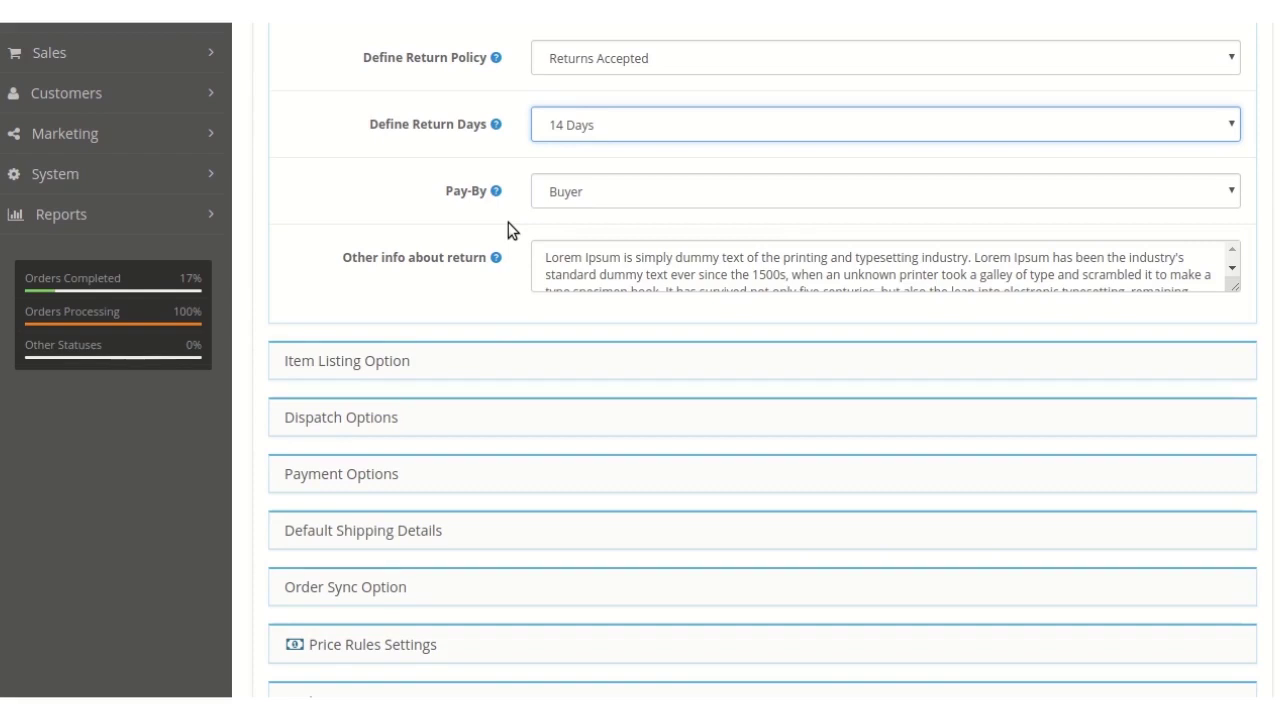
scroll(686, 231, "down", 1)
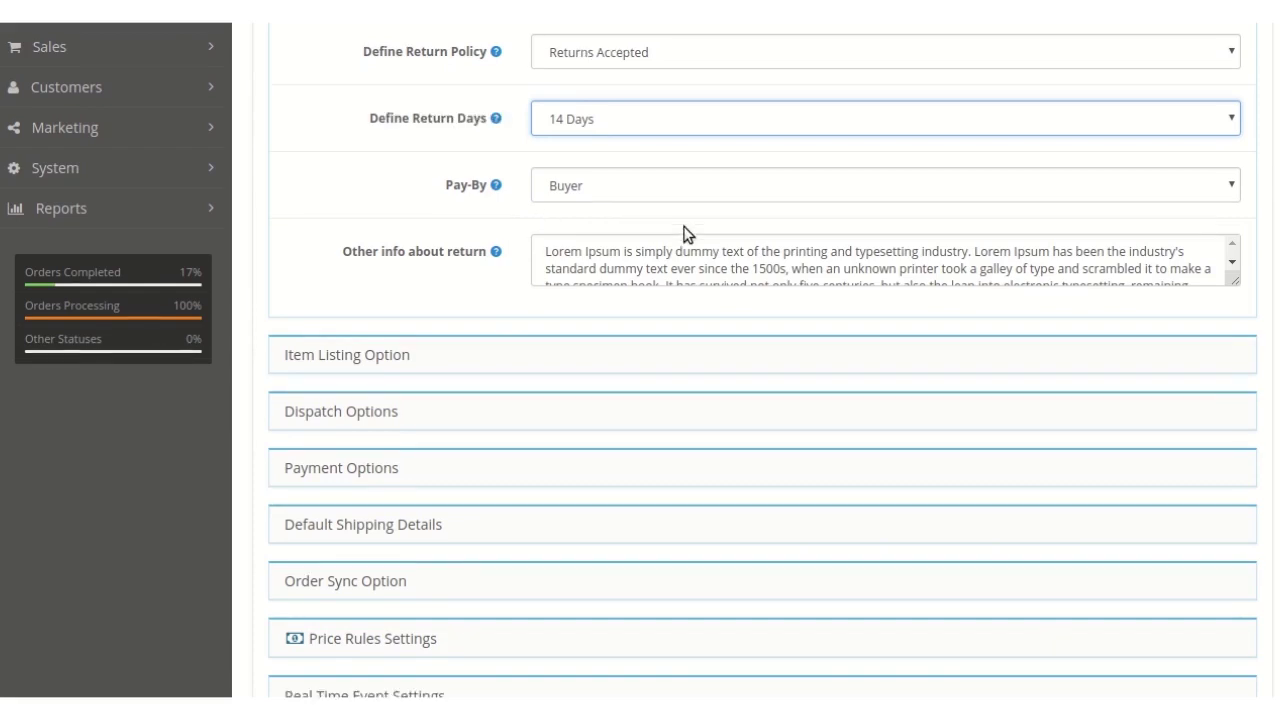
scroll(514, 251, "down", 2)
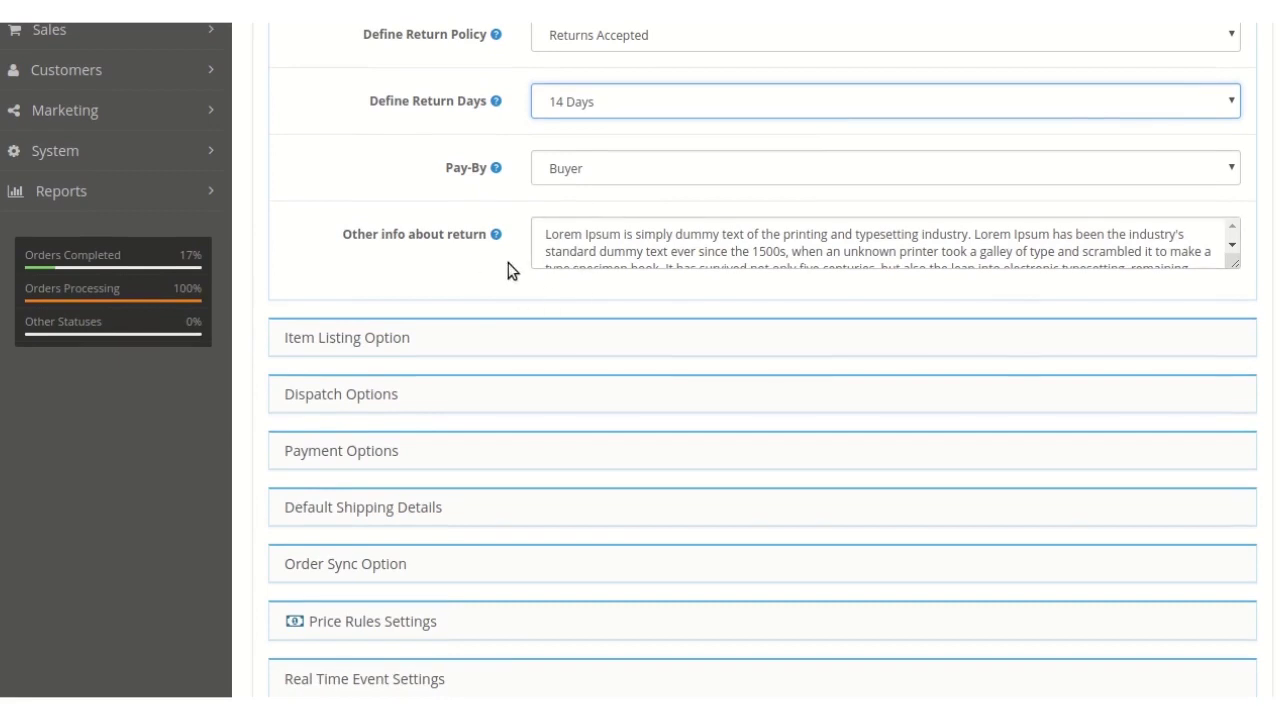
scroll(663, 248, "down", 1)
scroll(663, 248, "down", 2)
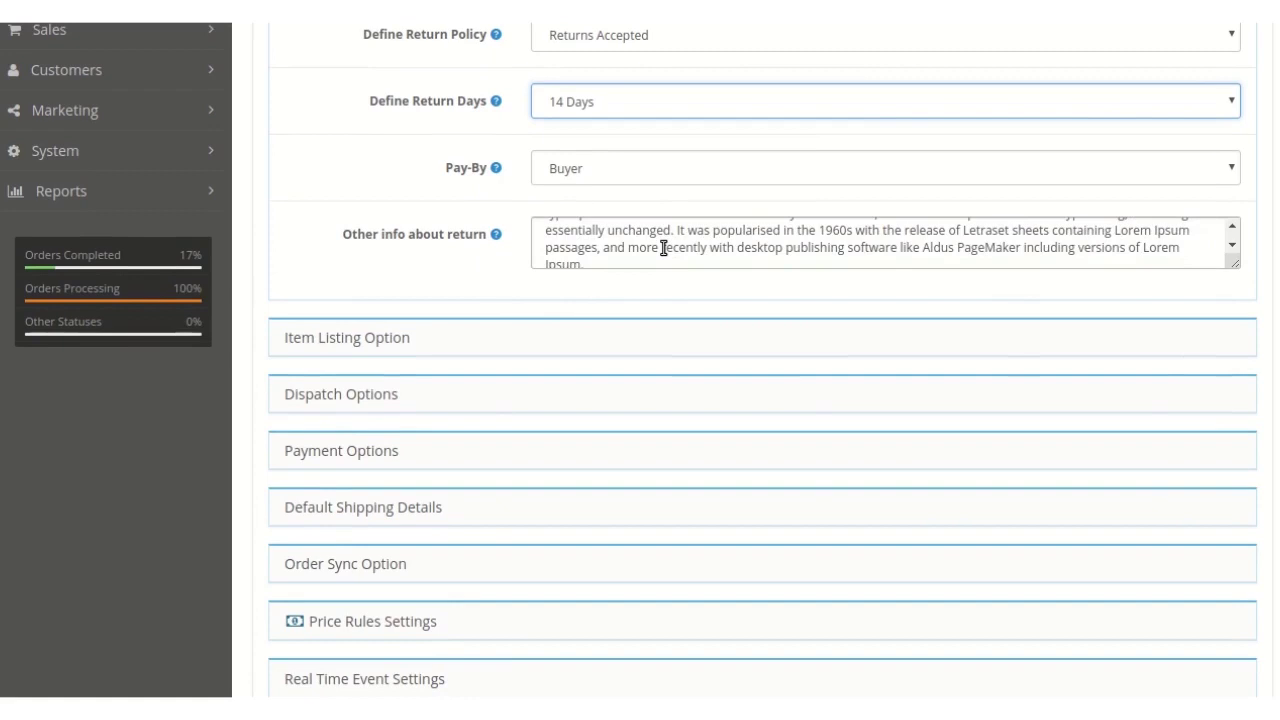
scroll(521, 272, "down", 1)
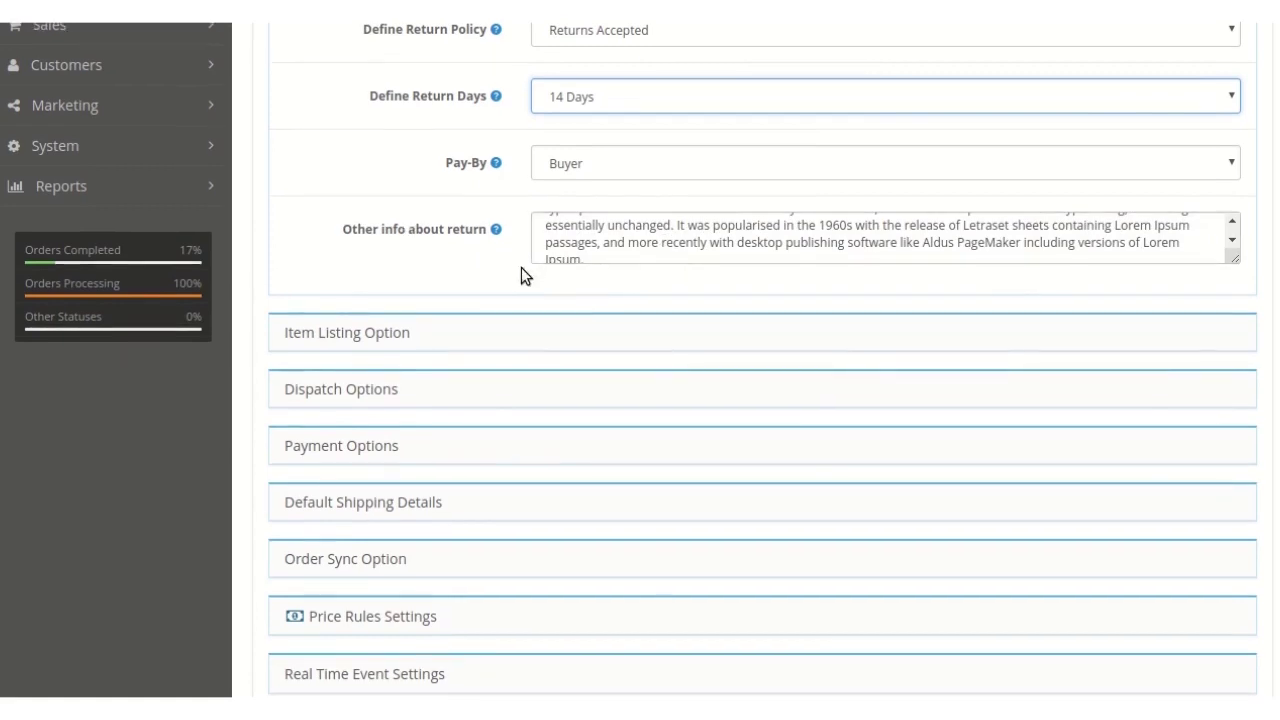
left_click(400, 330)
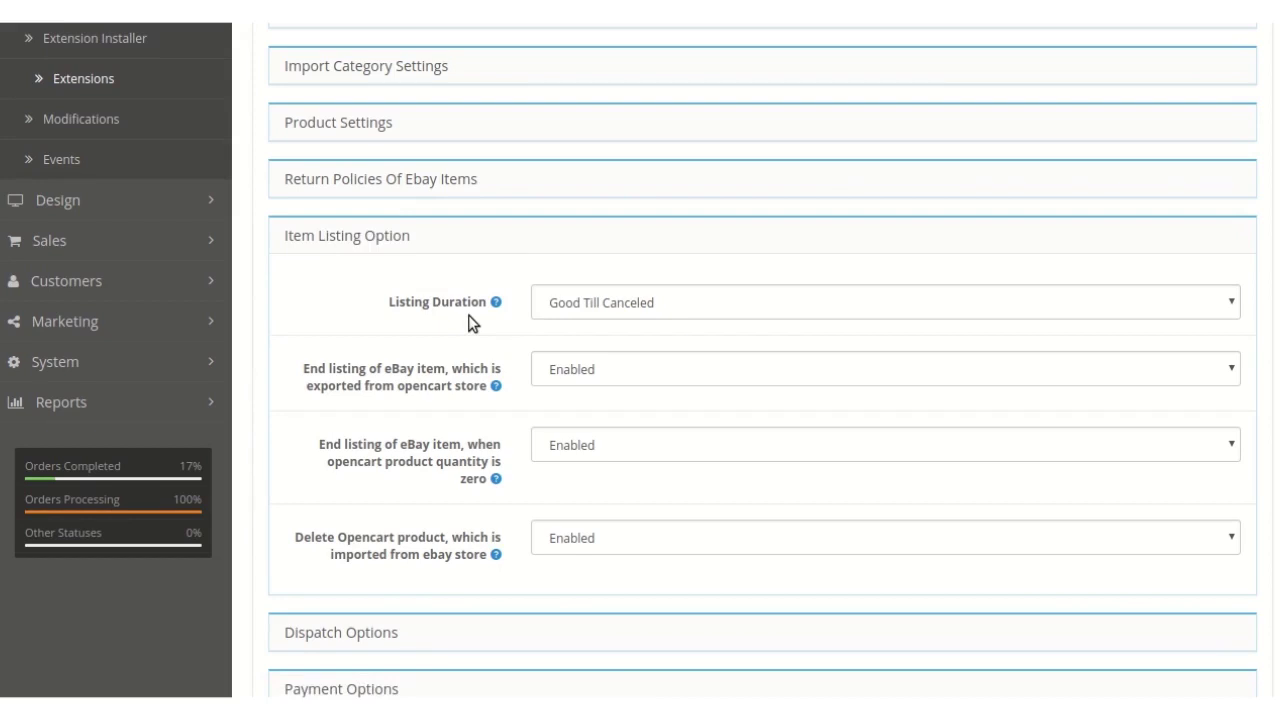
left_click(611, 313)
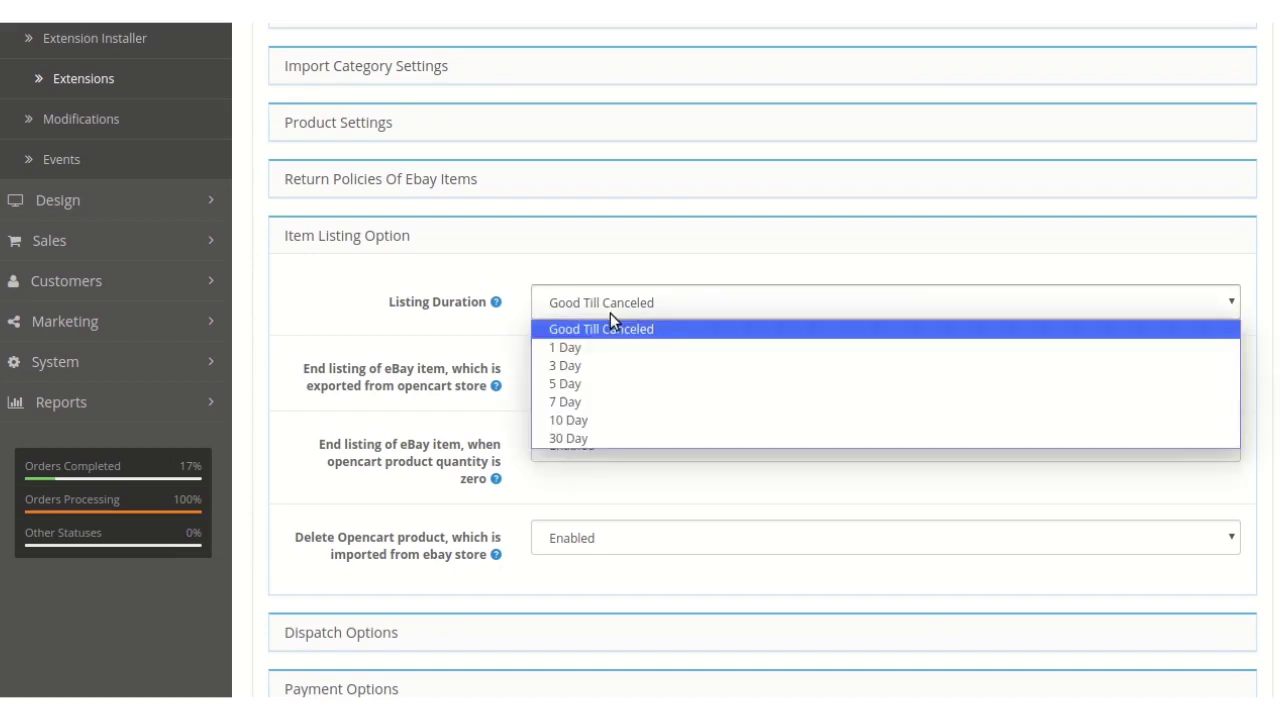
left_click(490, 335)
scroll(491, 335, "down", 1)
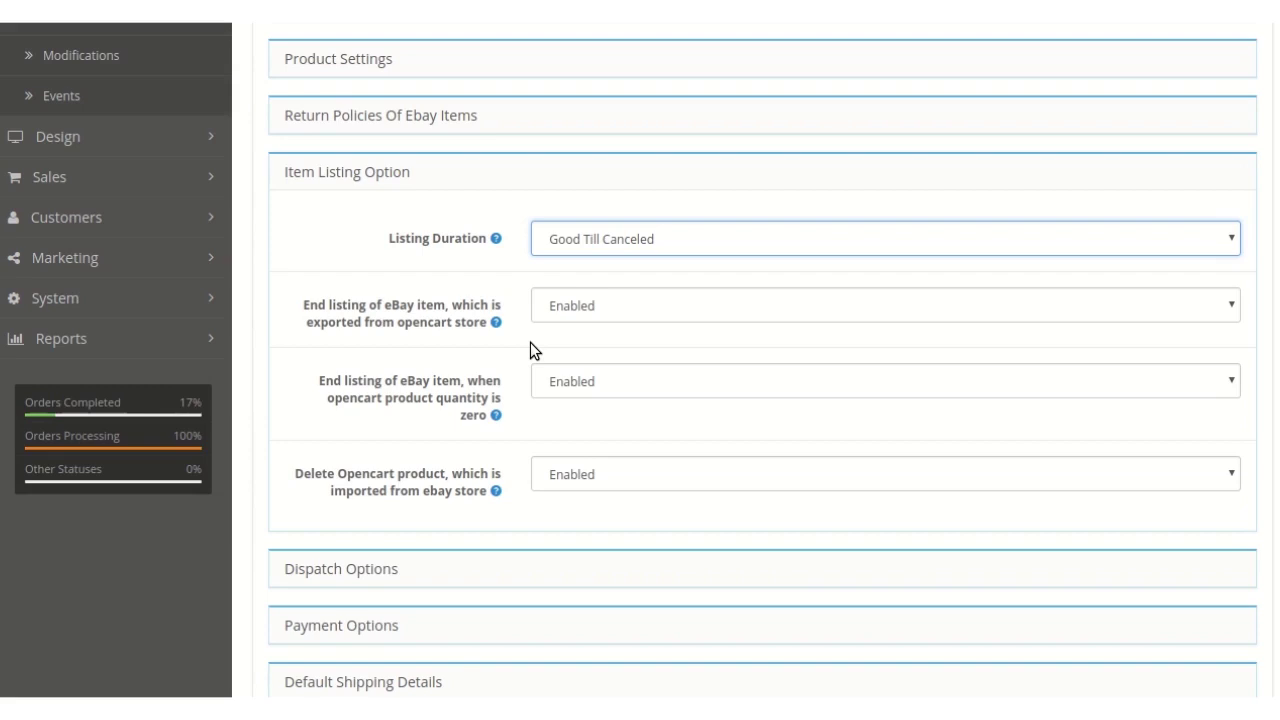
scroll(566, 371, "down", 1)
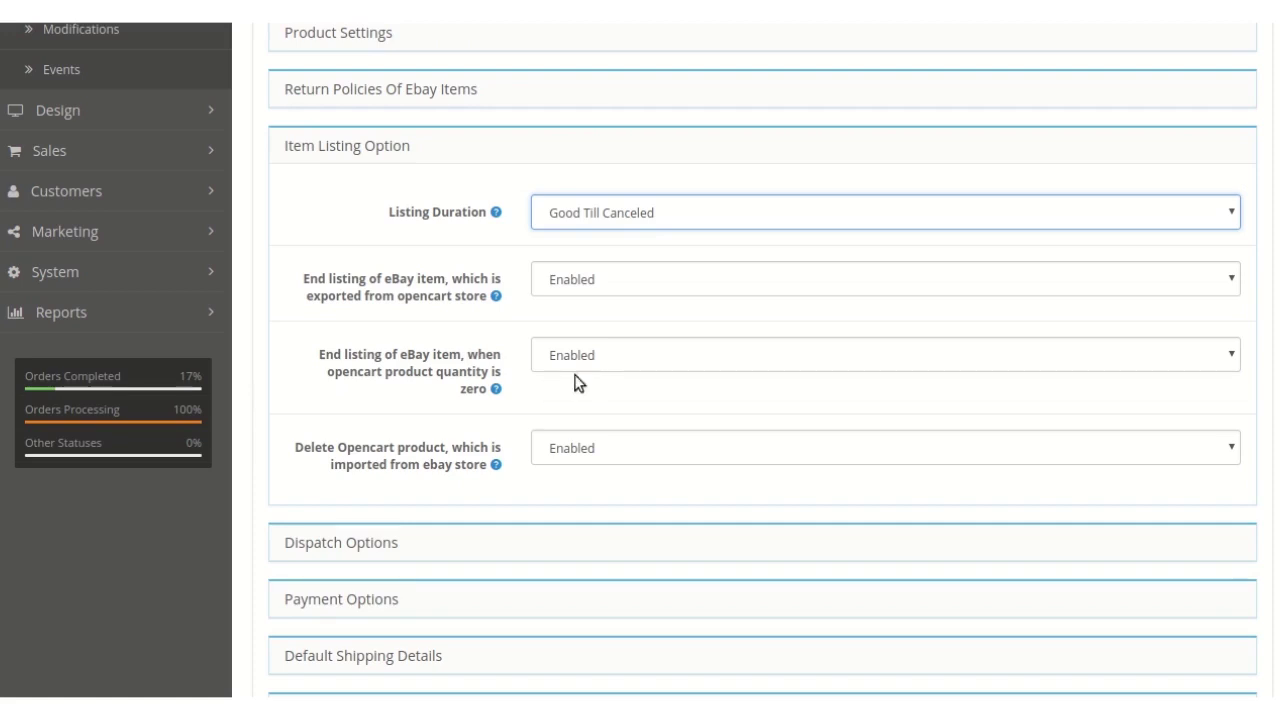
scroll(586, 378, "down", 1)
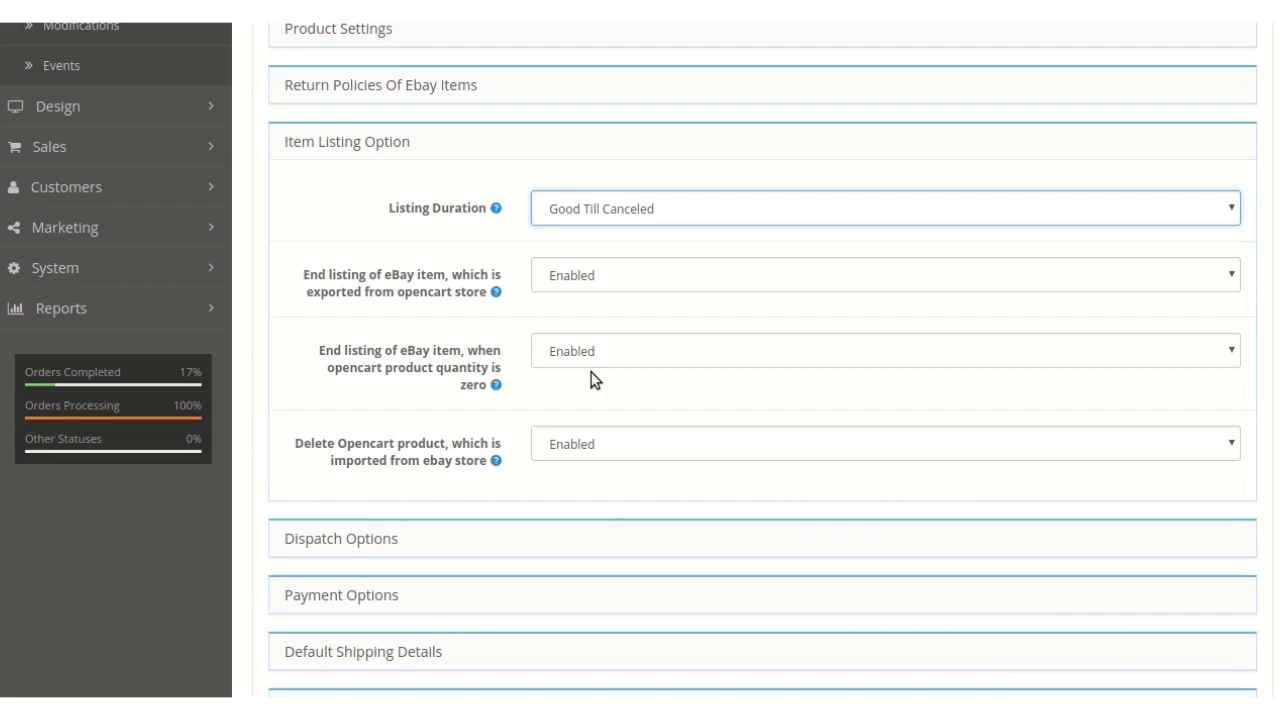
scroll(596, 380, "down", 1)
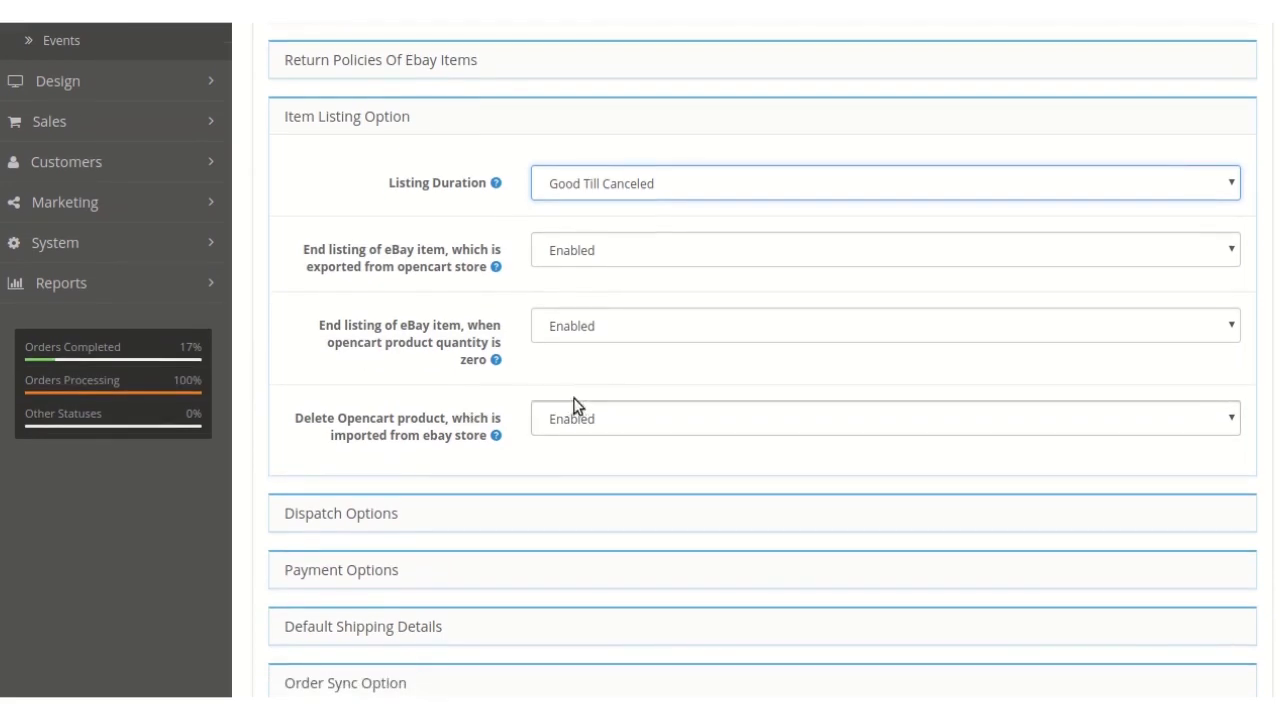
scroll(616, 406, "down", 1)
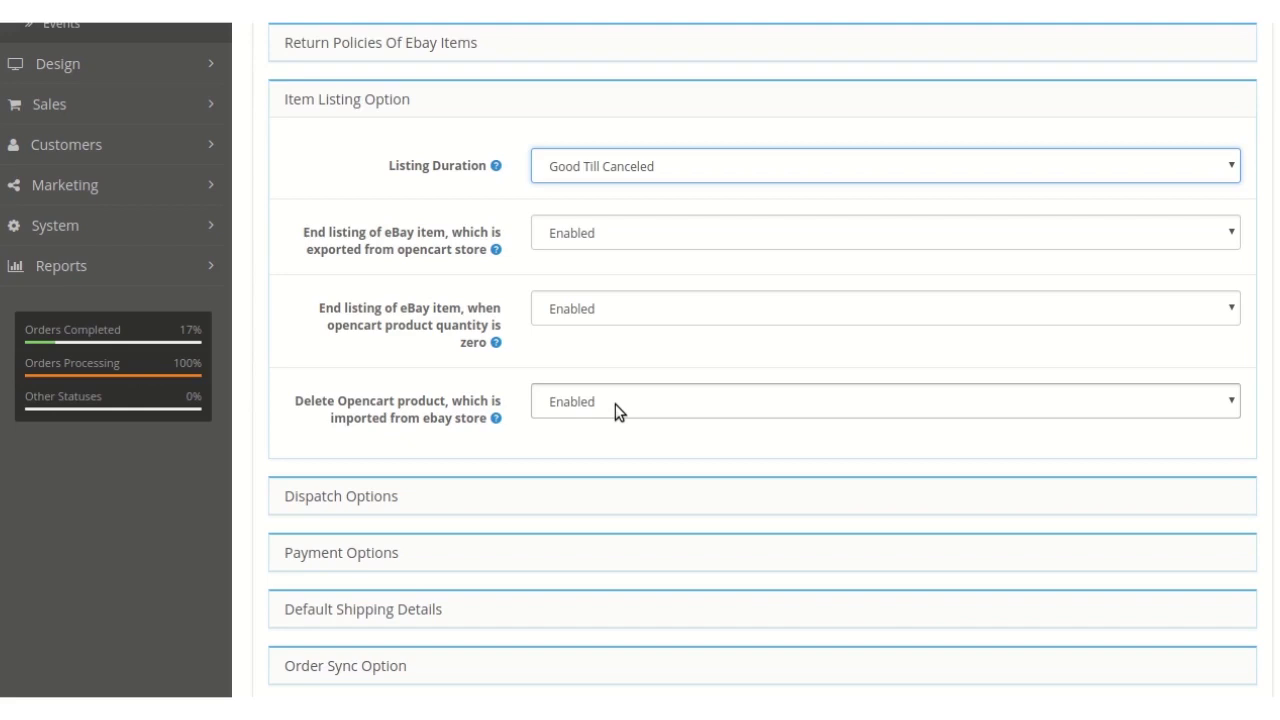
- Scroll down to check Item Listing Option: Good Till Canceled duration and all three end/delete options Enabled
scroll(697, 388, "down", 1)
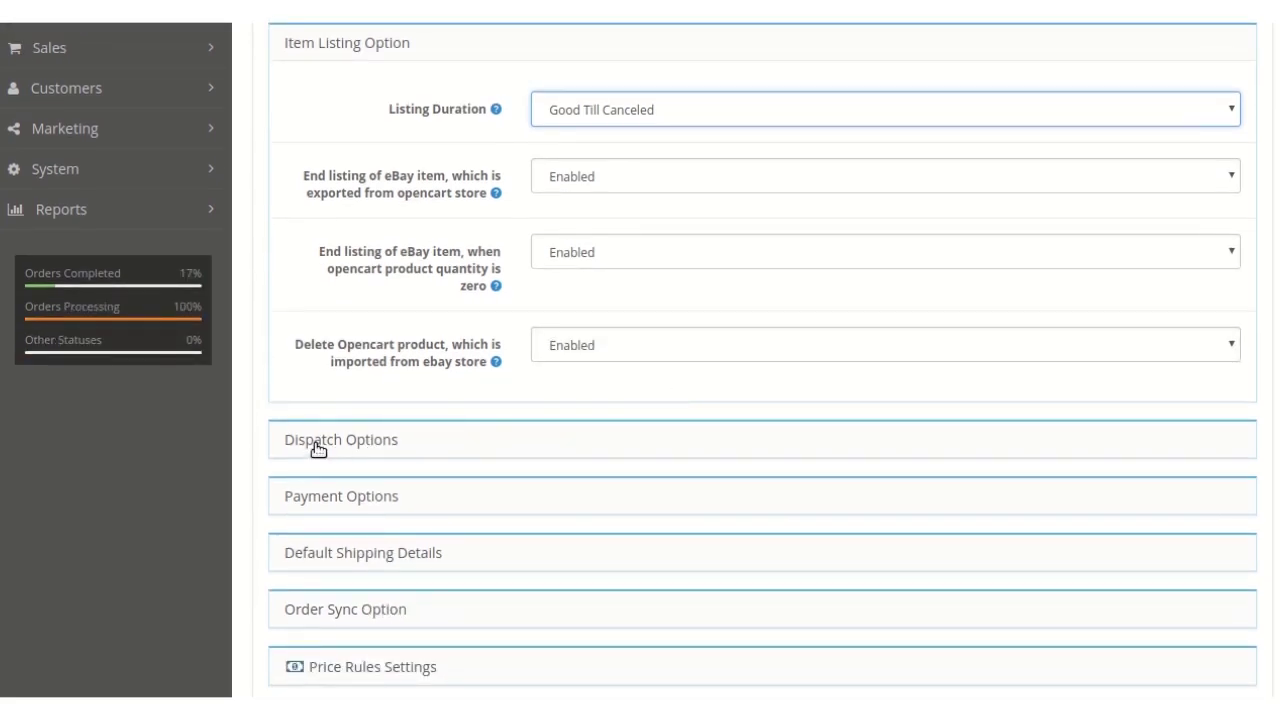
- Expand Dispatch Options and check that the dispatch time stays at 3 Days
left_click(315, 448)
scroll(462, 458, "up", 3)
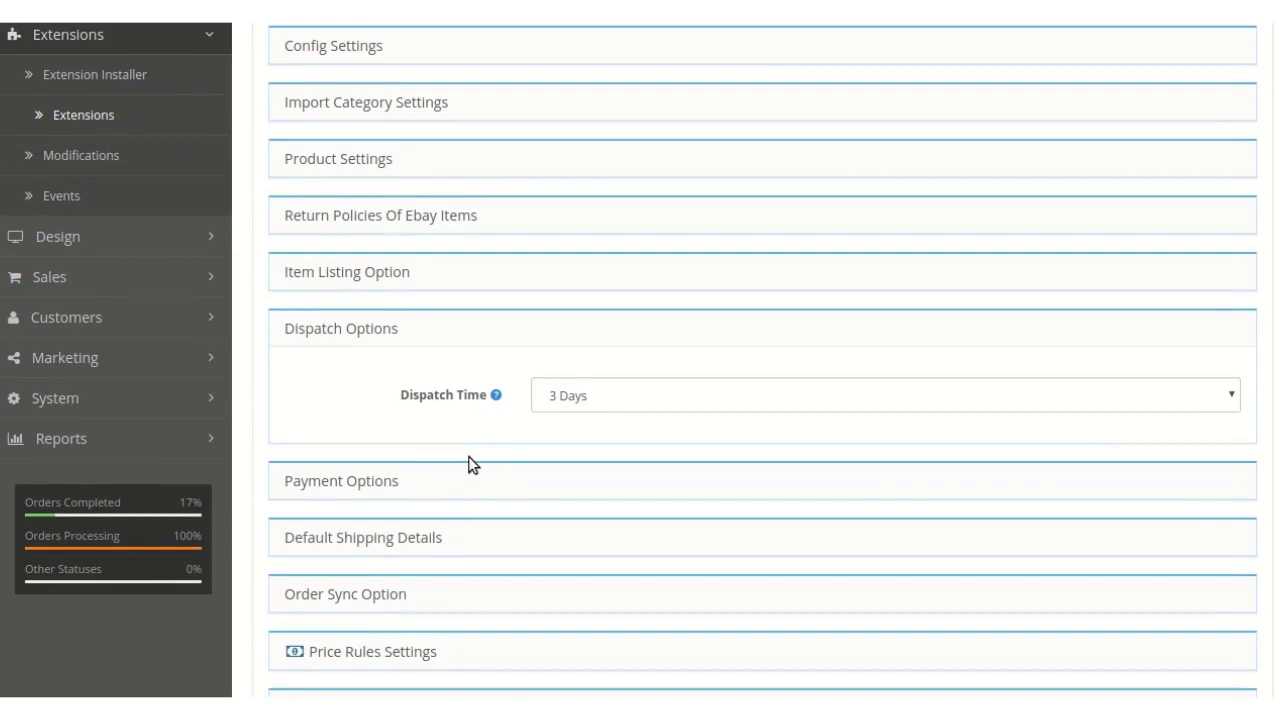
left_click(641, 404)
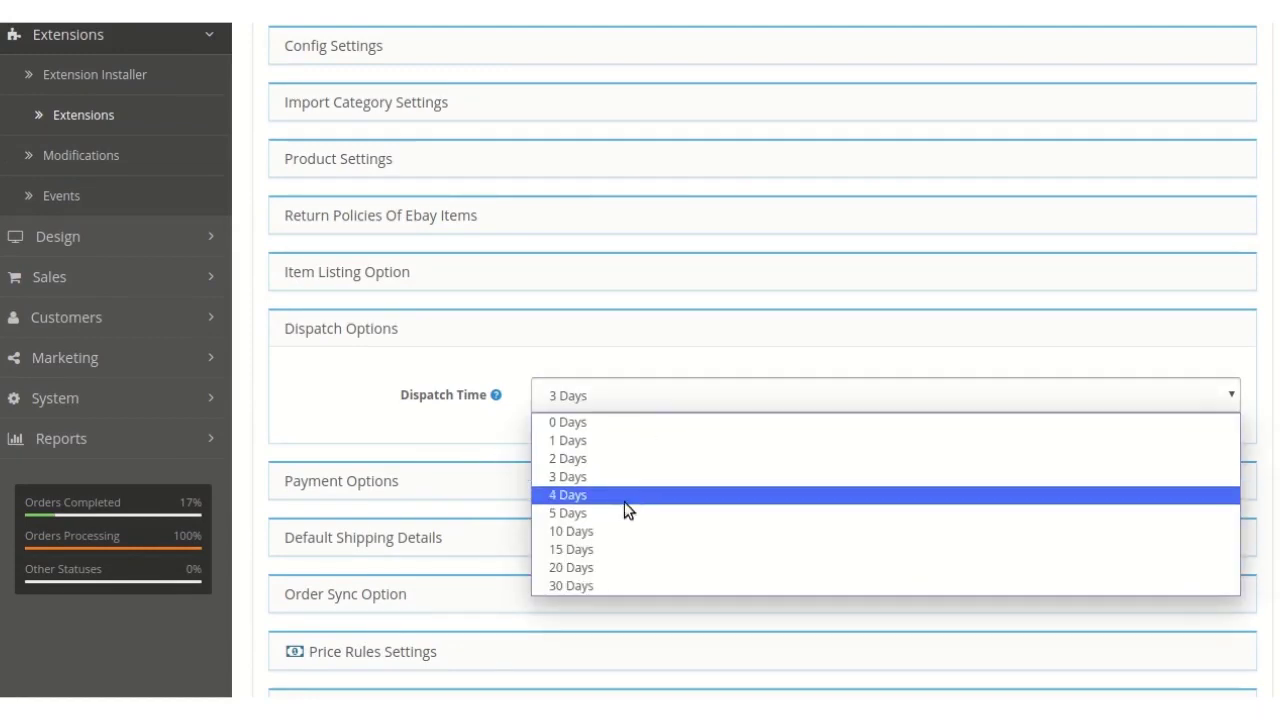
left_click(478, 436)
- Review Payment Options, then expand Default Shipping Details
scroll(450, 436, "down", 1)
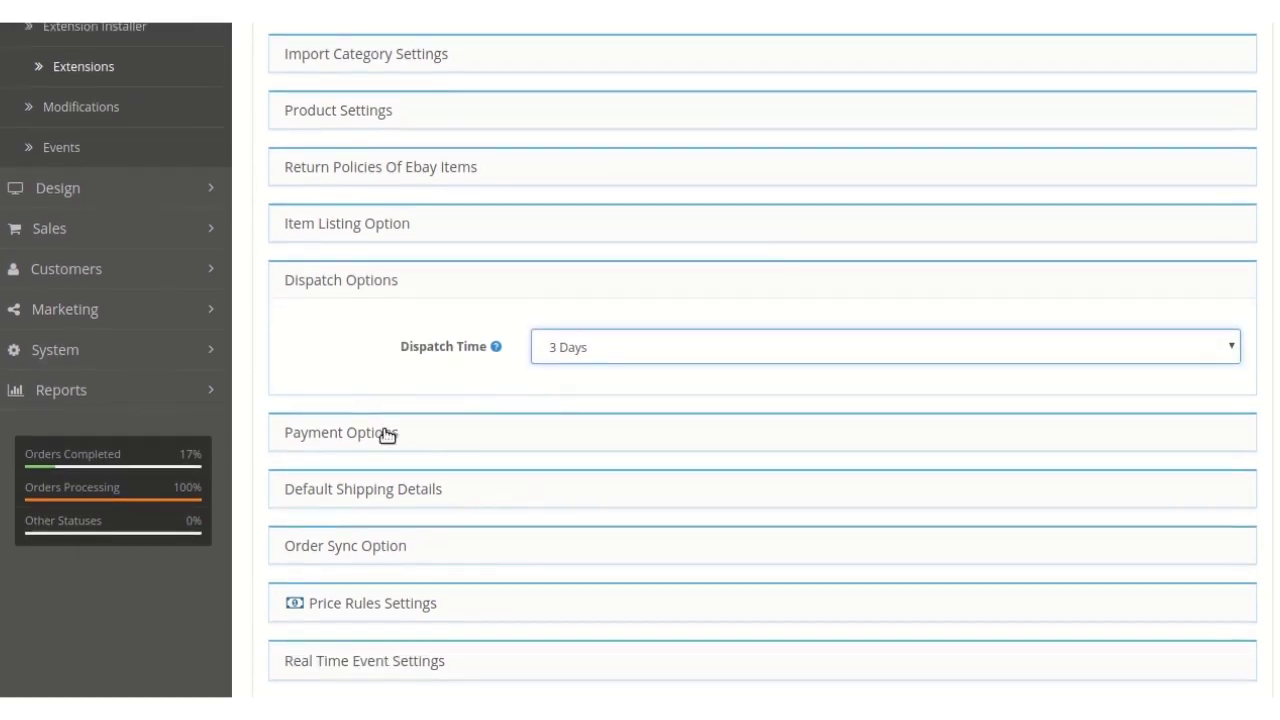
left_click(383, 434)
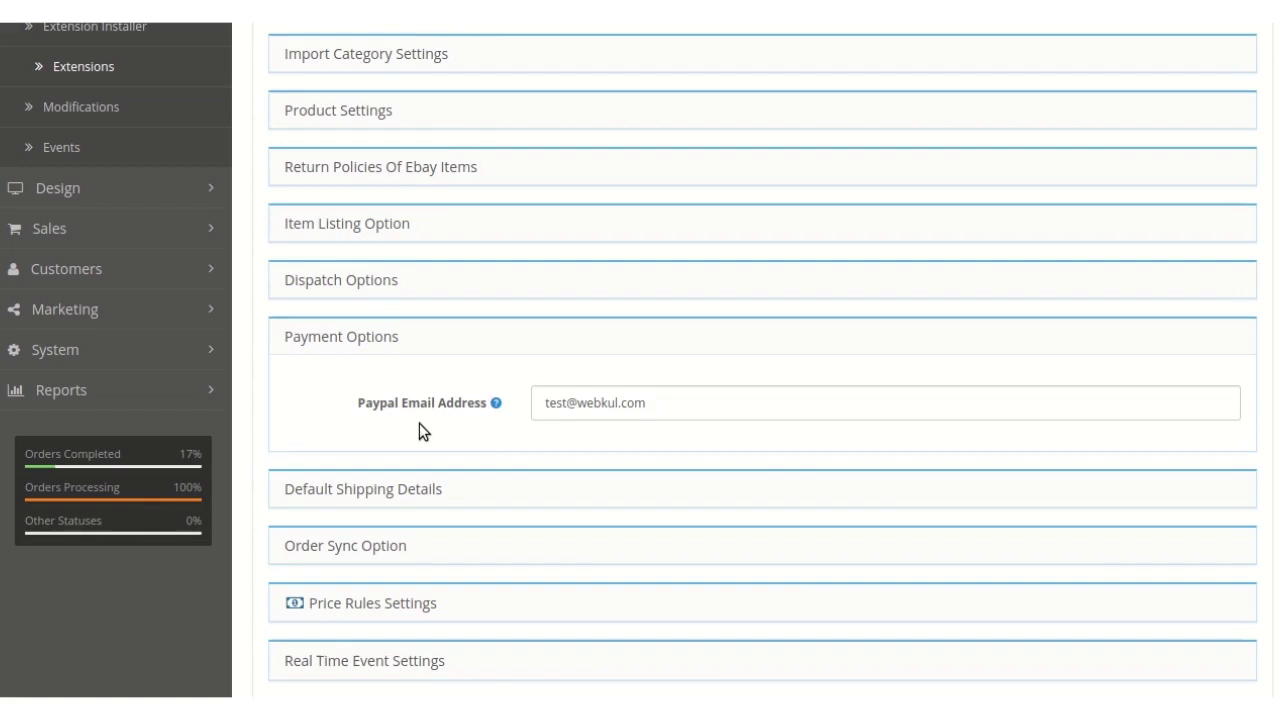
scroll(419, 423, "down", 1)
left_click(320, 466)
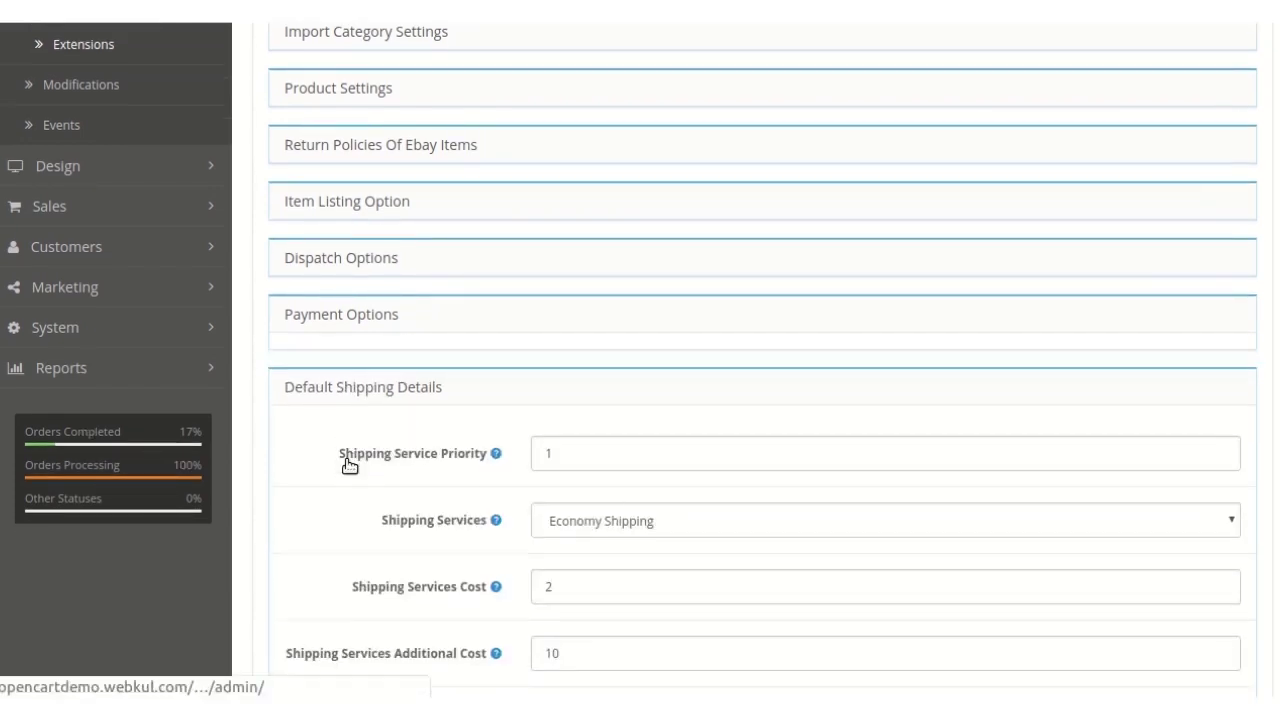
- Keep Economy Shipping as the default shipping service
scroll(418, 387, "down", 1)
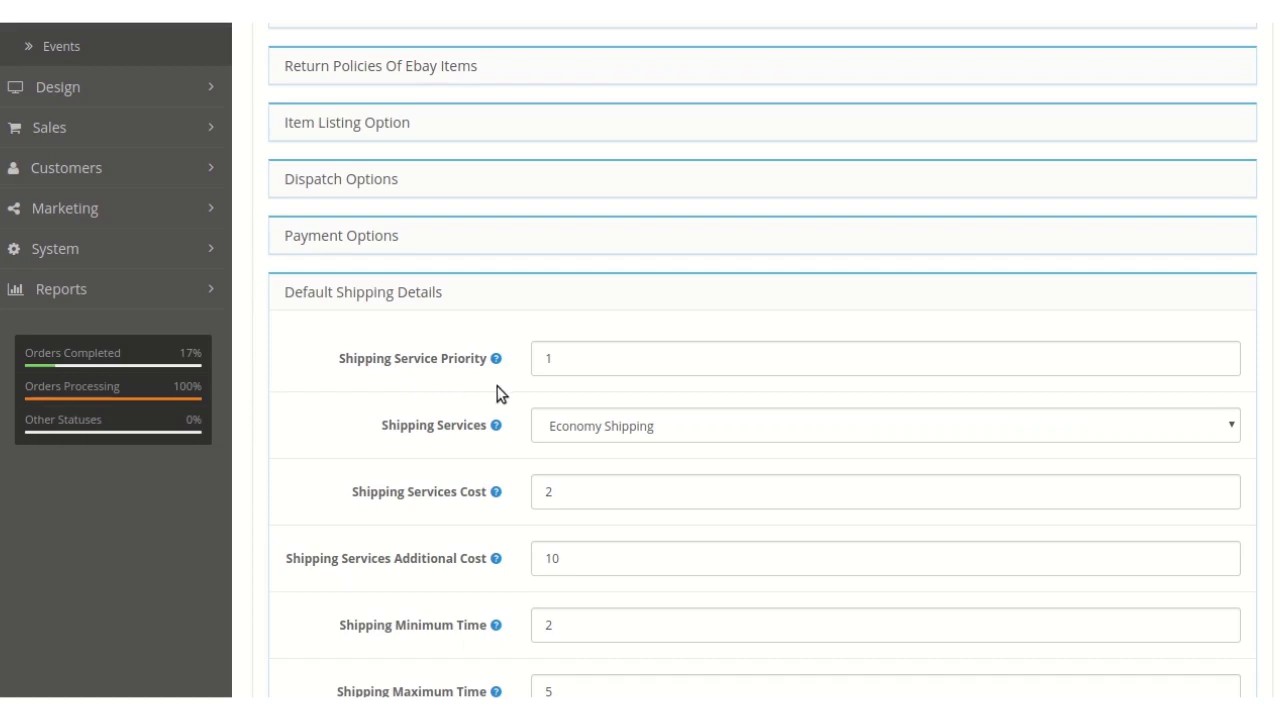
scroll(500, 393, "down", 1)
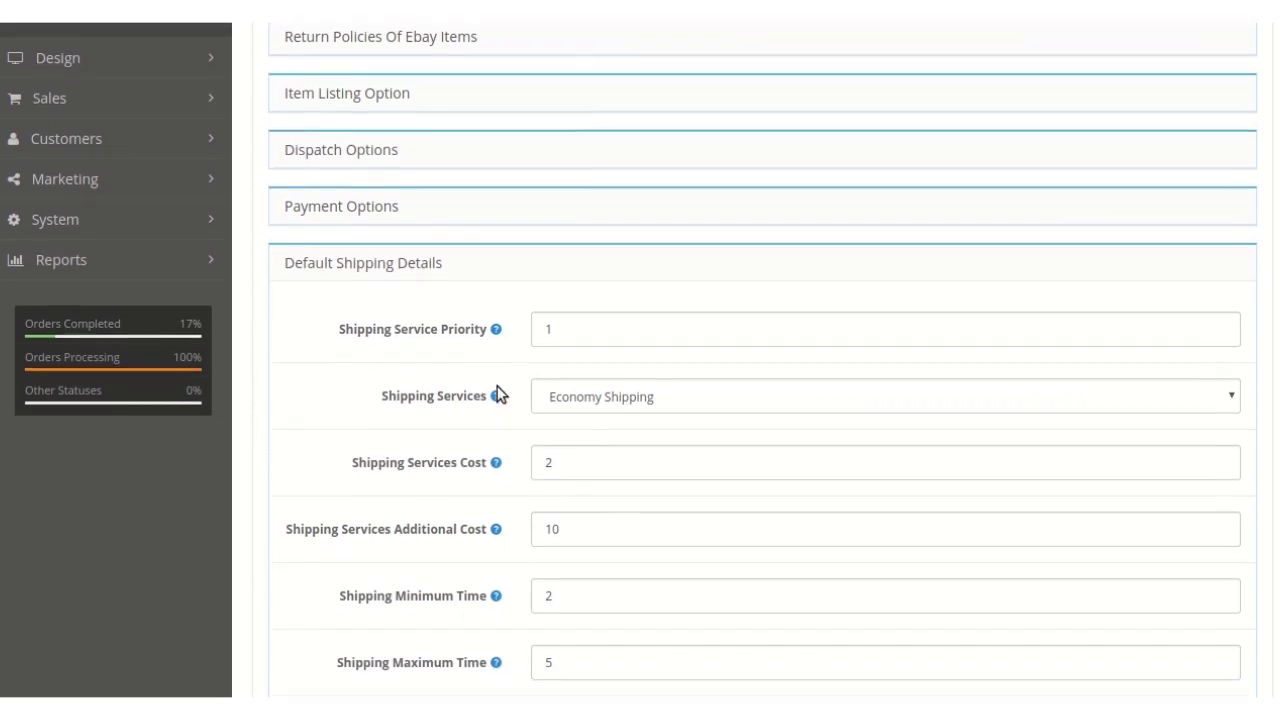
left_click(569, 406)
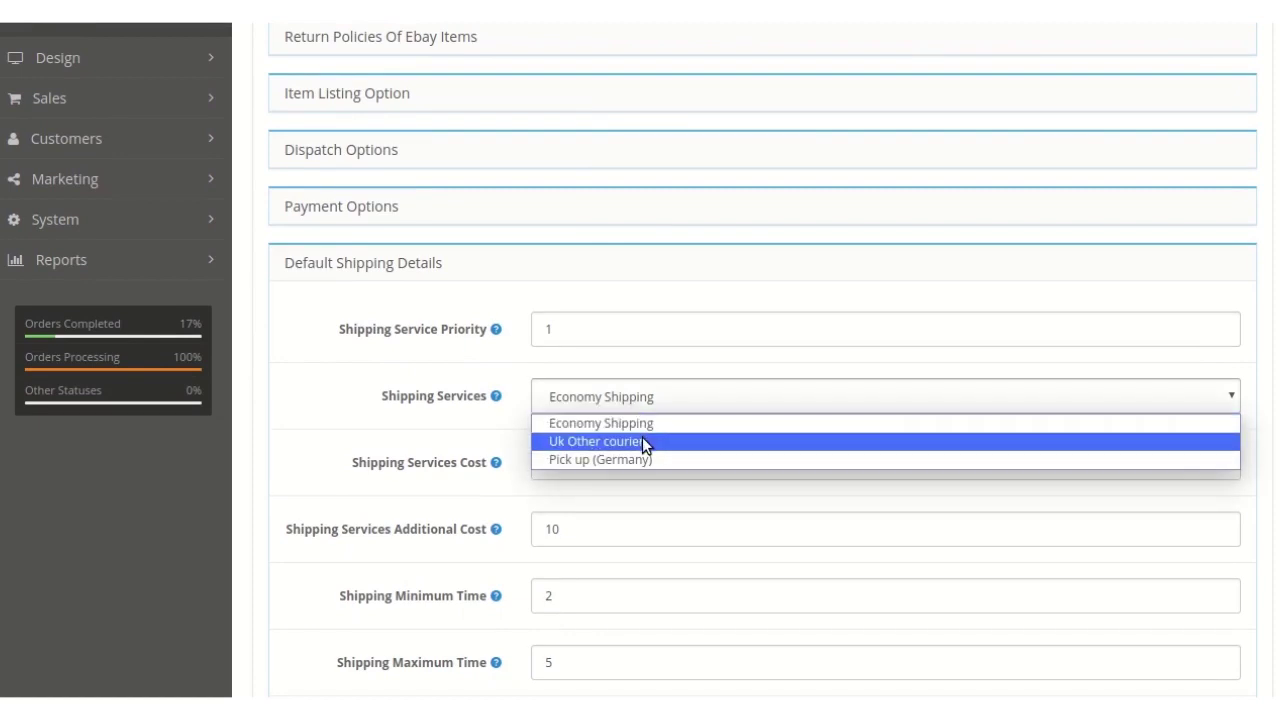
left_click(537, 426)
- Scroll through the remaining shipping fields and expand the Order Sync Option section
scroll(504, 428, "down", 1)
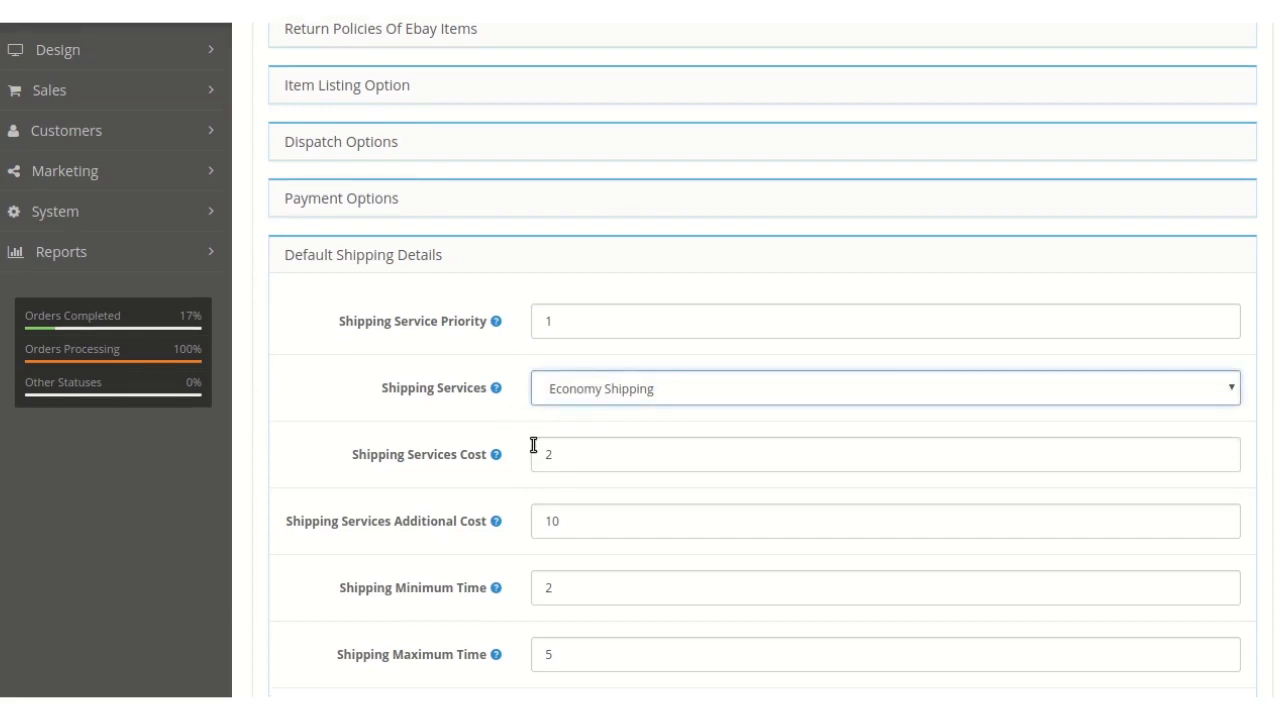
scroll(530, 437, "down", 1)
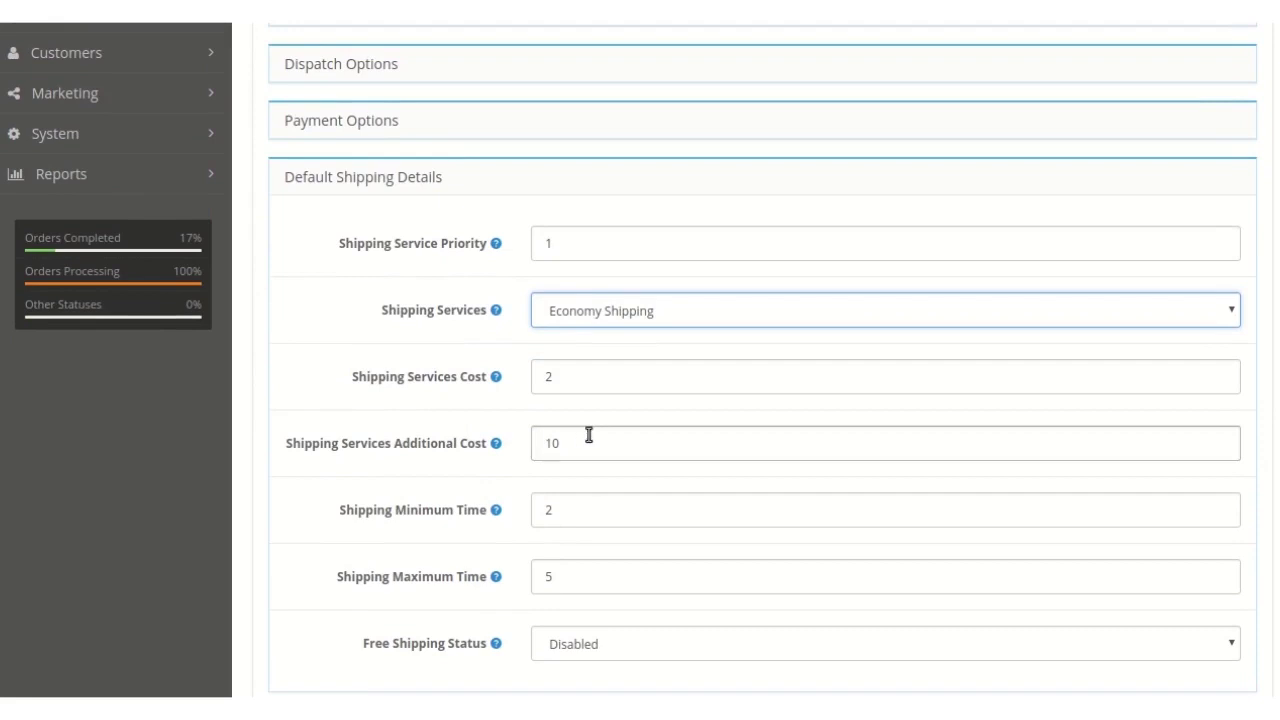
scroll(590, 435, "down", 1)
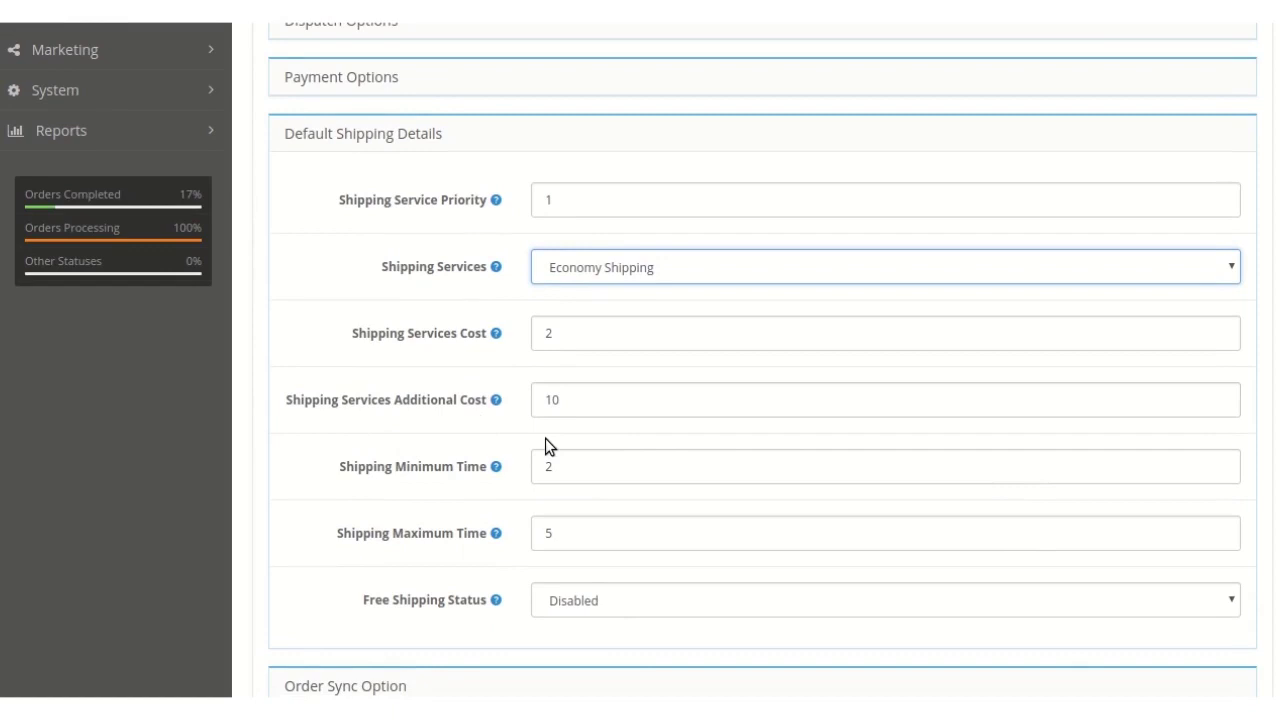
scroll(545, 437, "down", 1)
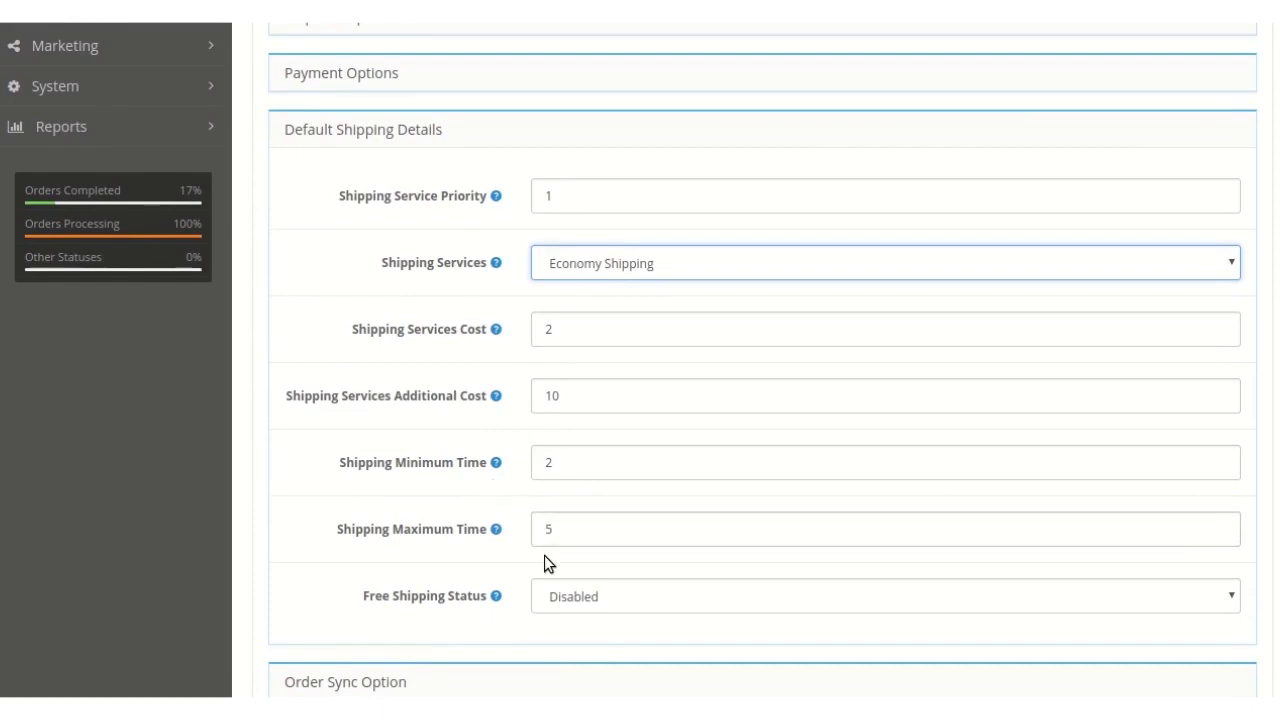
scroll(544, 555, "down", 1)
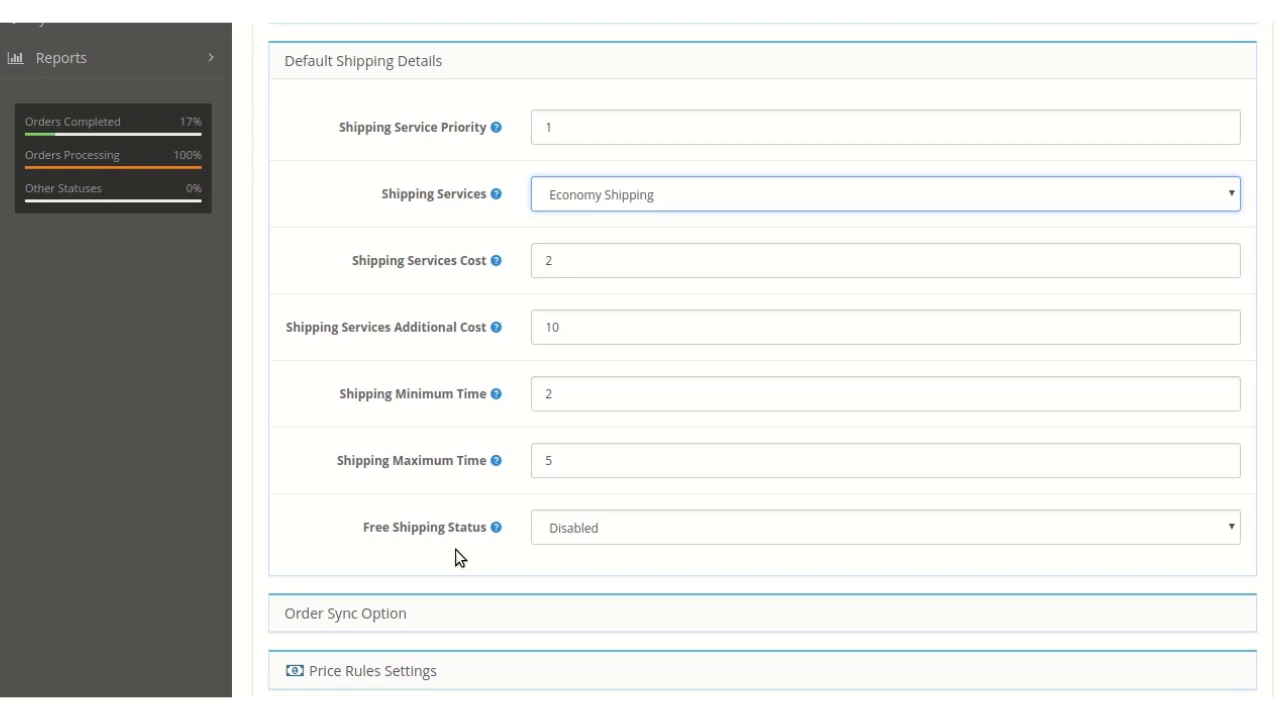
scroll(636, 531, "down", 1)
scroll(500, 525, "down", 1)
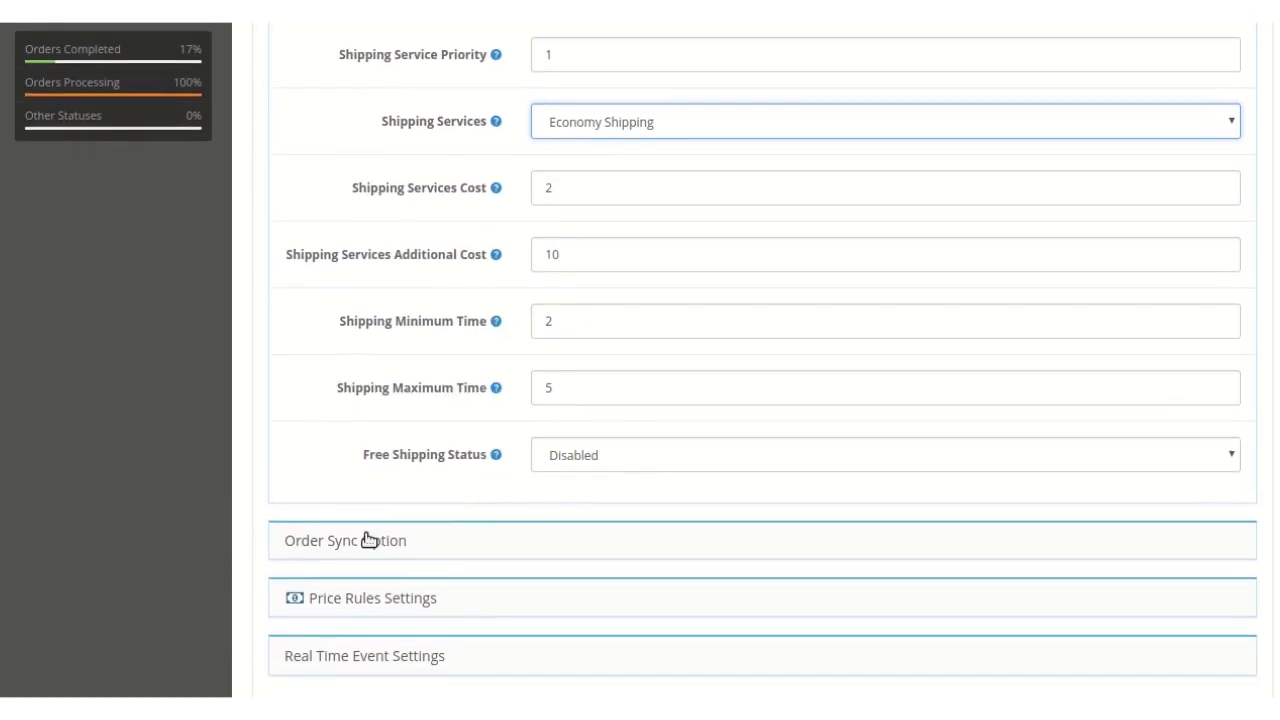
left_click(369, 540)
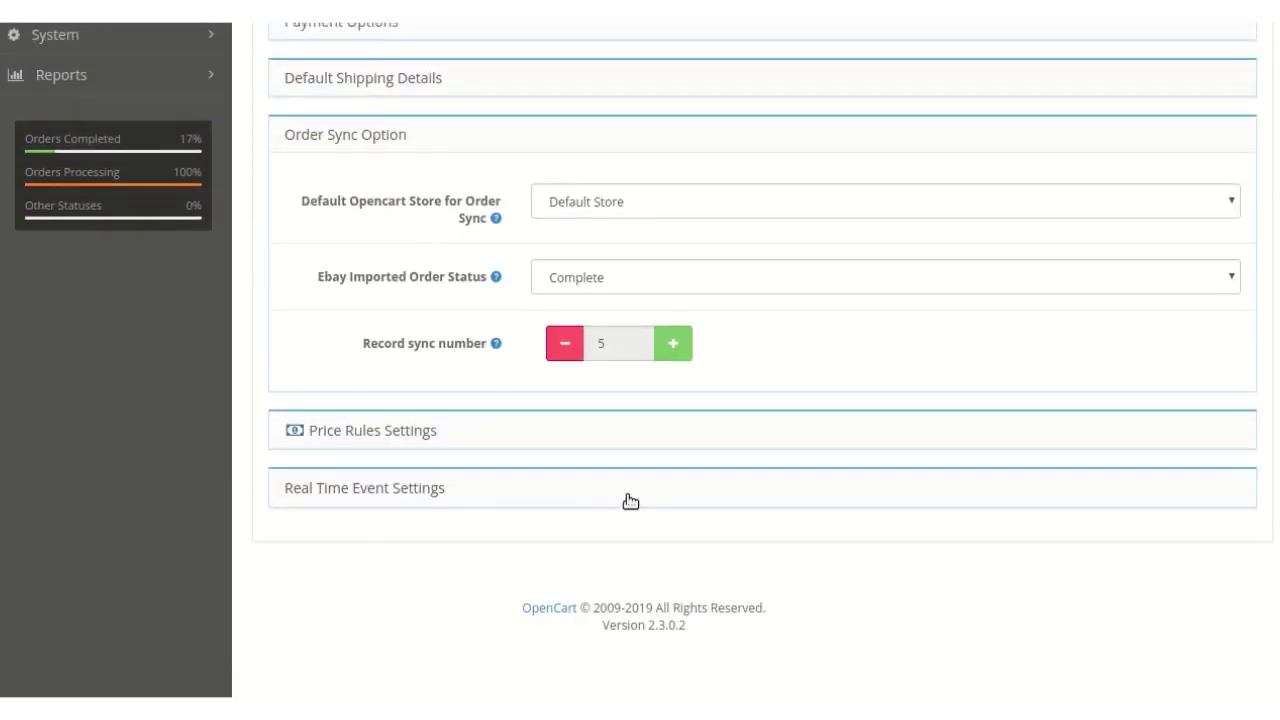
- Choose Default Store as the store for order sync
scroll(500, 475, "up", 3)
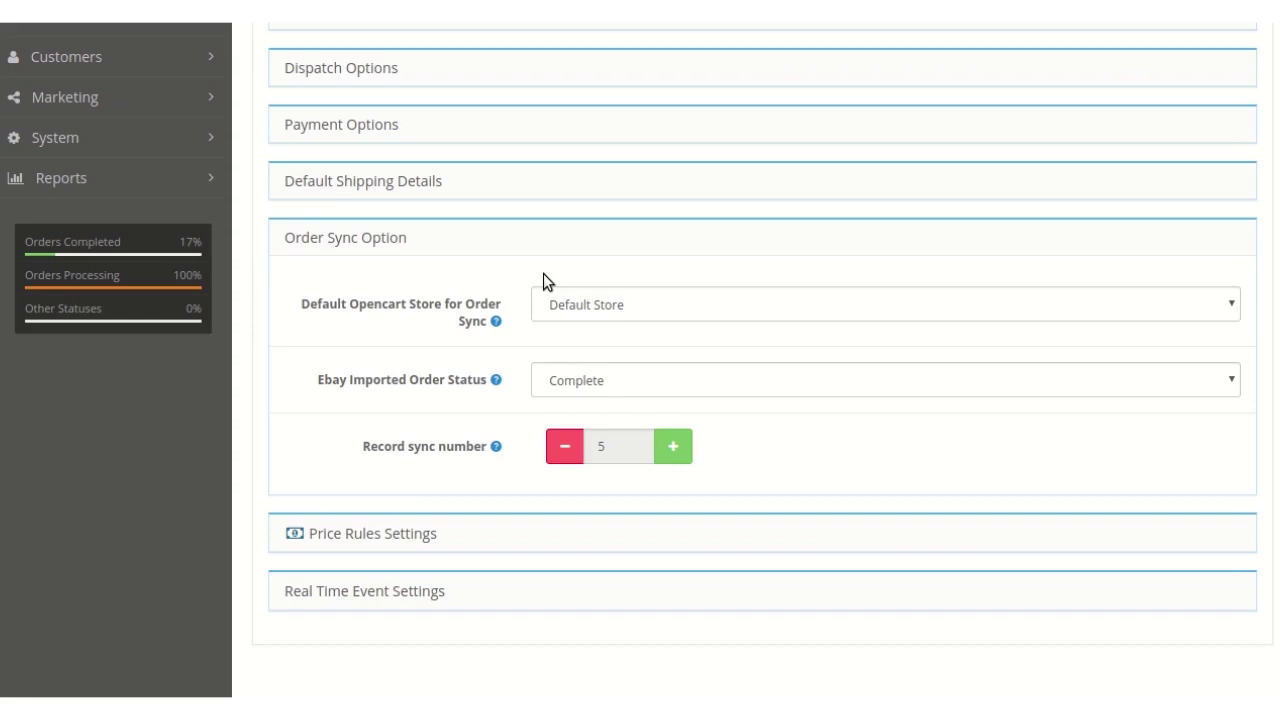
left_click(600, 301)
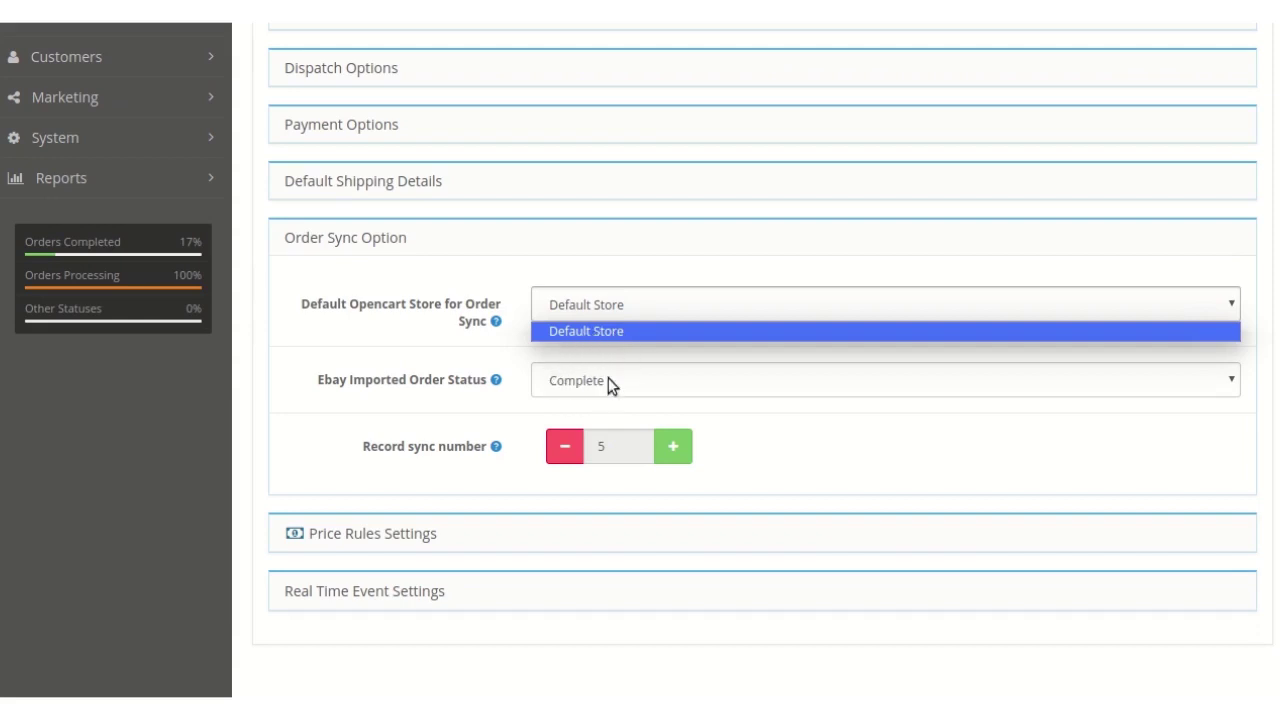
left_click(590, 333)
- Raise the Record sync number from 5 to 6 and expand Price Rules Settings
scroll(580, 337, "down", 1)
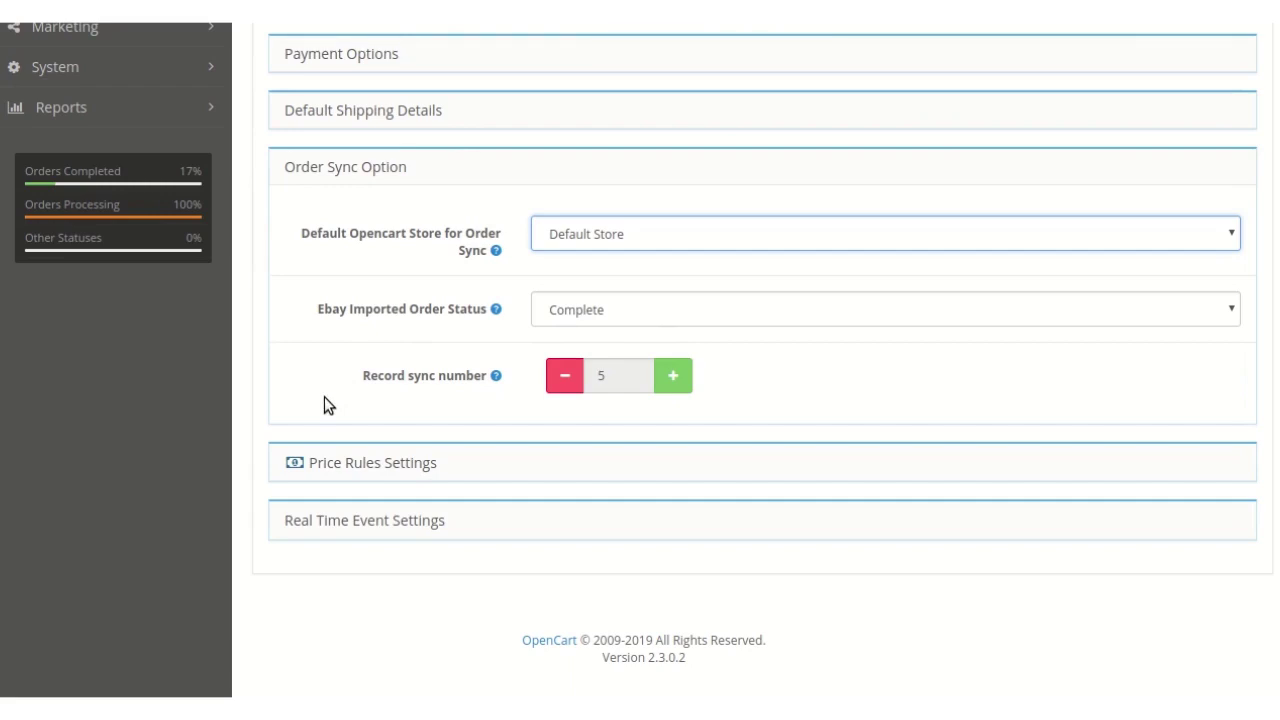
left_click(671, 389)
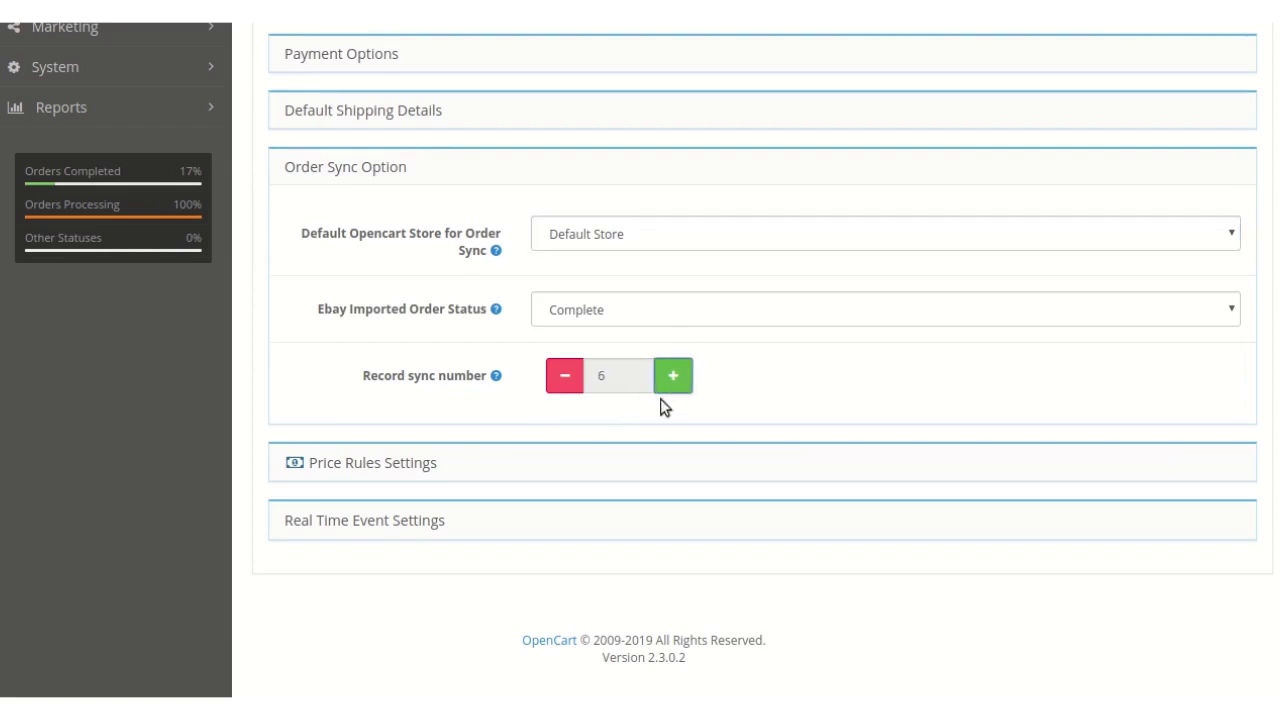
scroll(650, 412, "down", 1)
left_click(361, 450)
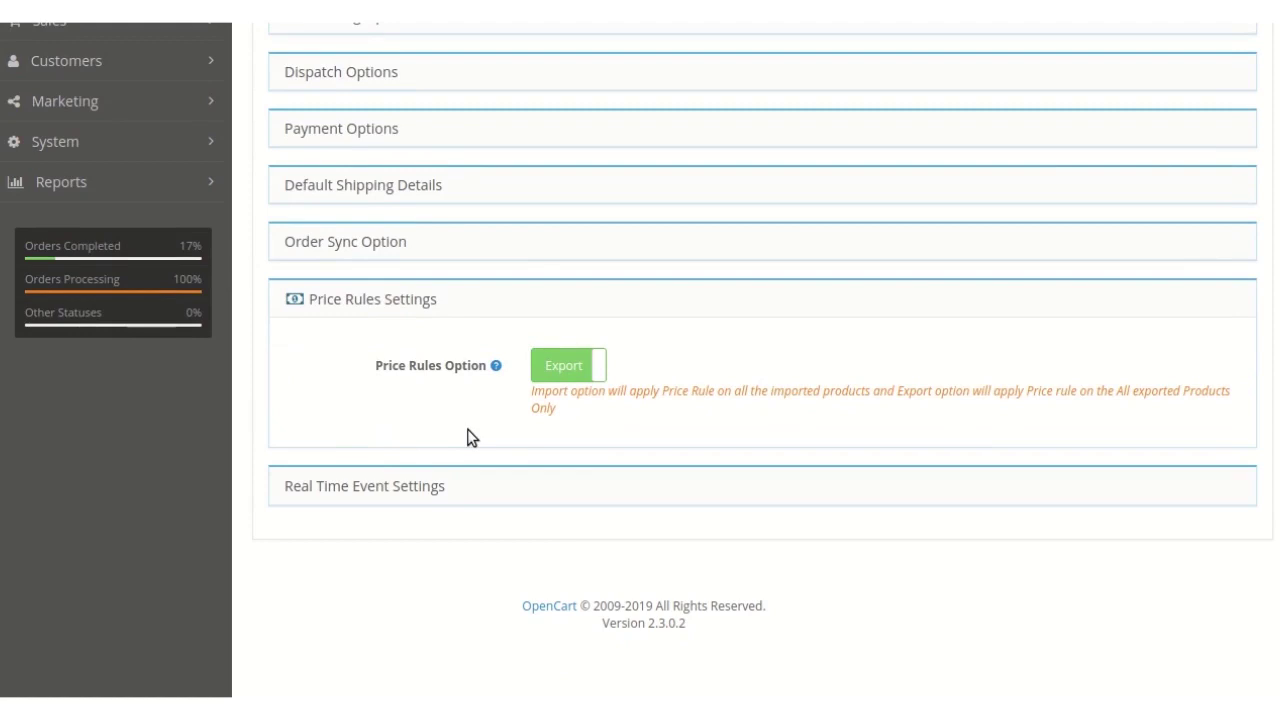
- Toggle the Price Rules Option to Import and back to Export, then expand Real Time Event Settings
left_click(572, 371)
left_click(575, 372)
left_click(372, 488)
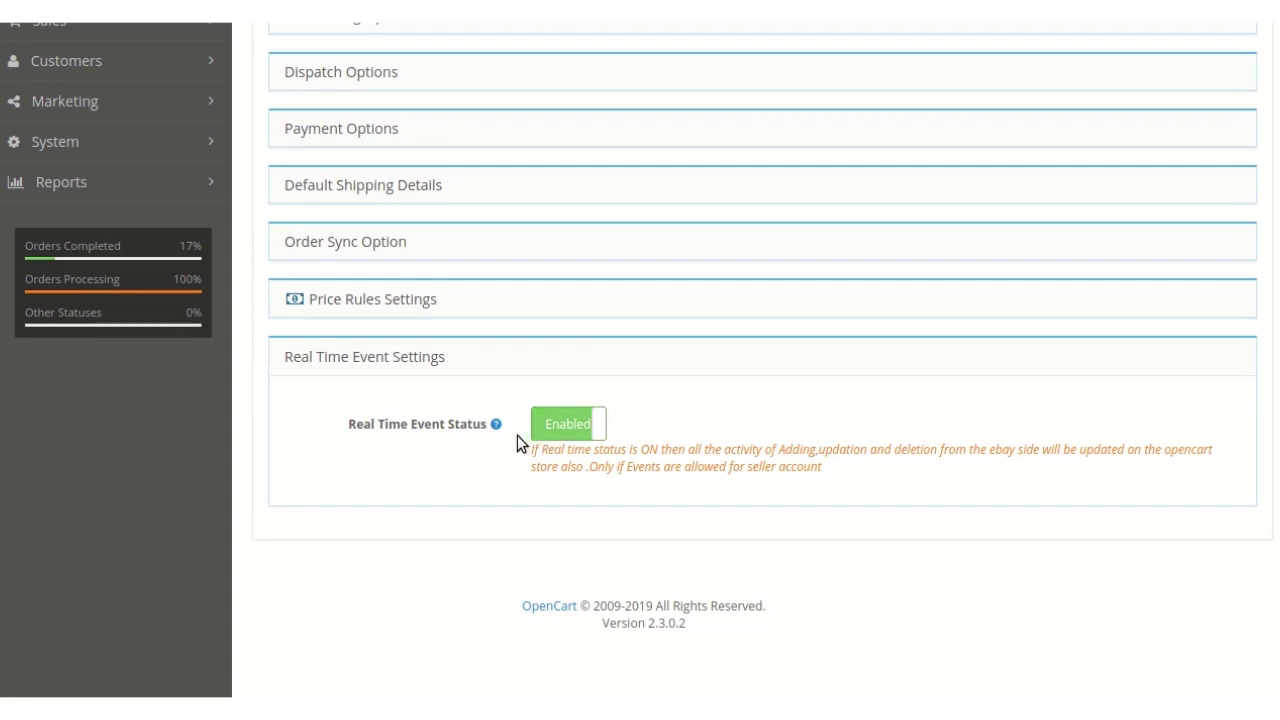
- With Real Time Event Status confirmed Enabled, scroll back to the top of the eBay Connector settings
scroll(517, 435, "up", 5)
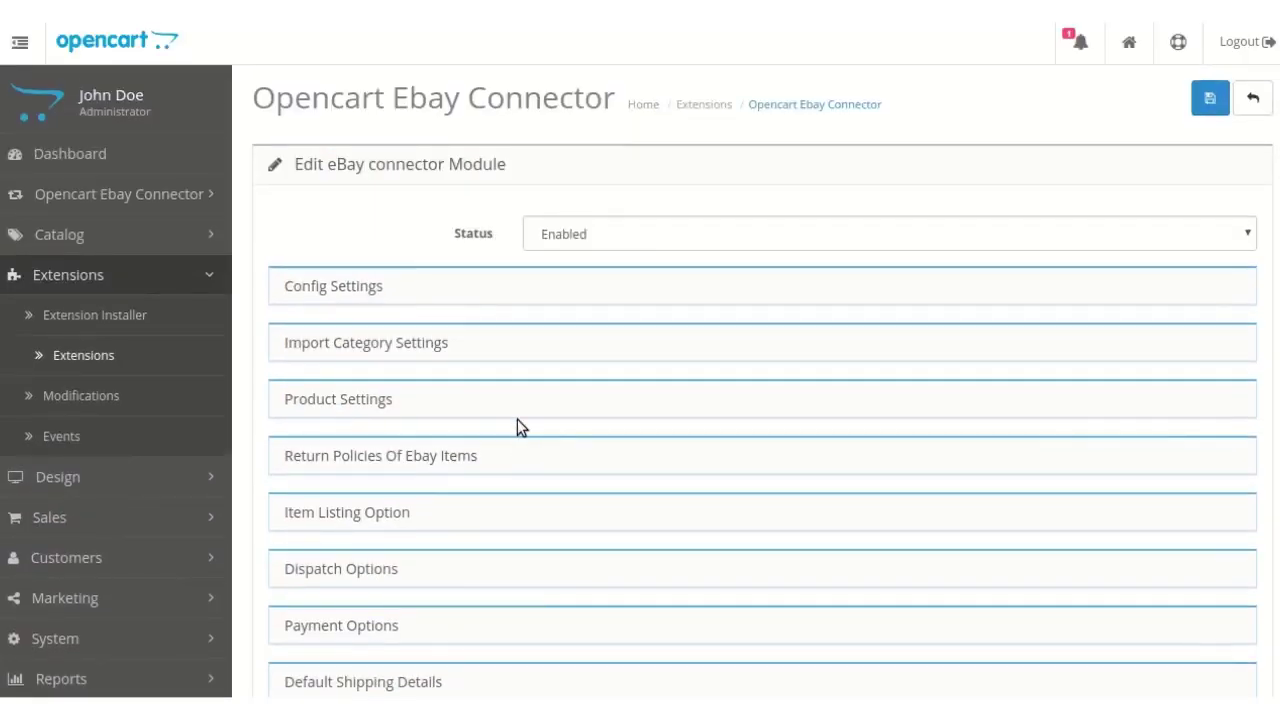